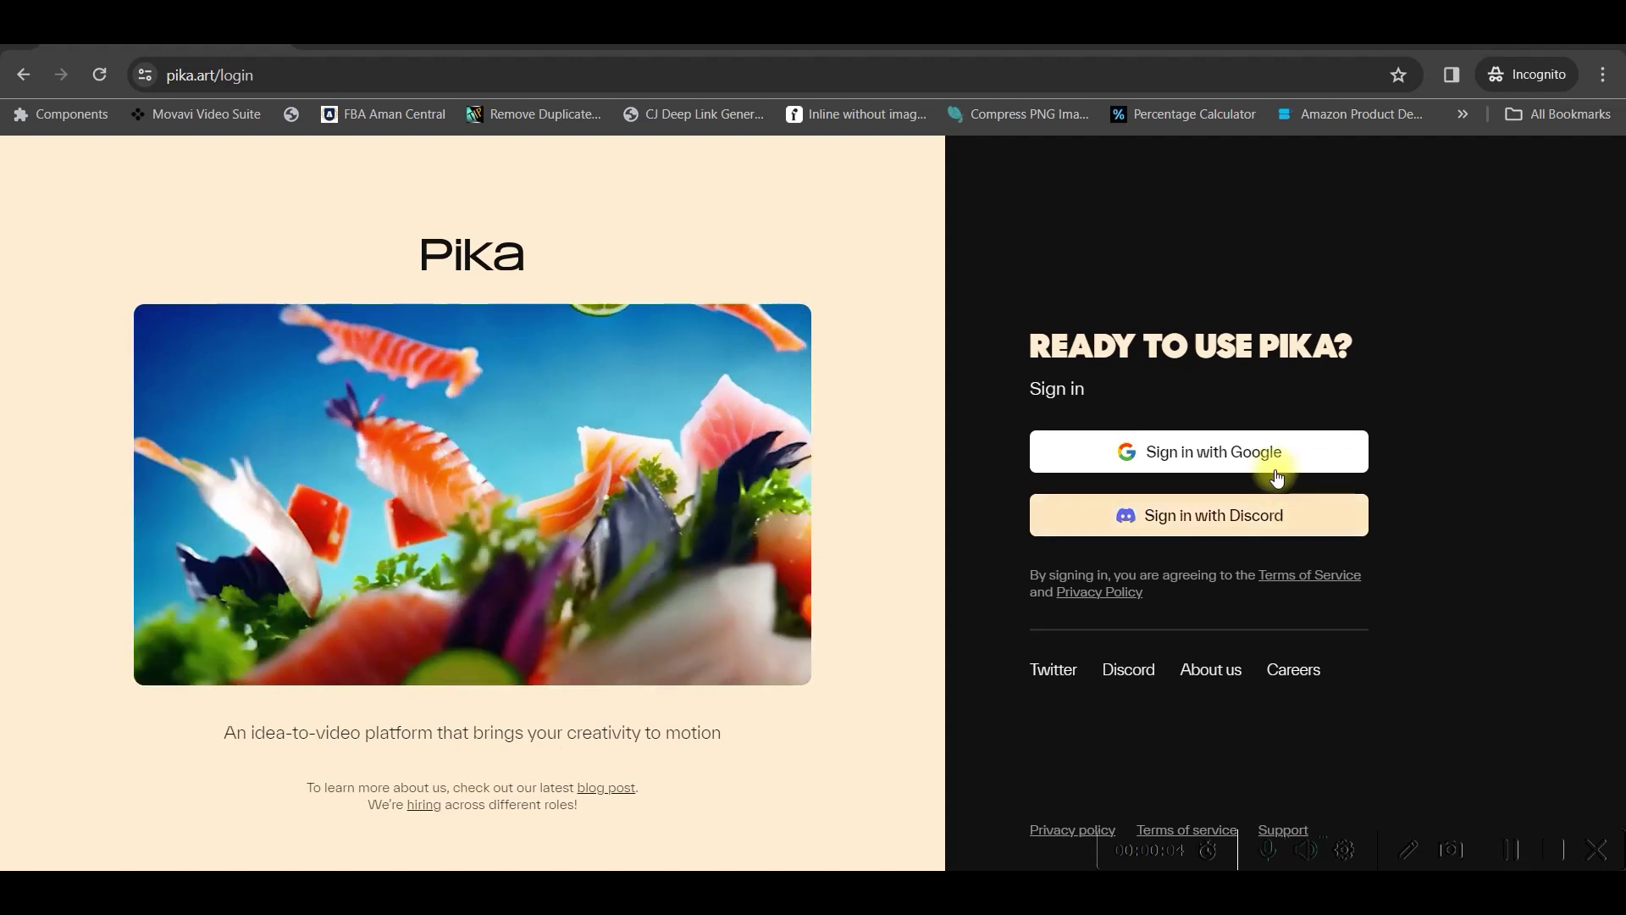
Sign in with Google, delete the leftover Pixar-style prompt, and remove its attached clip
left_click(1273, 464)
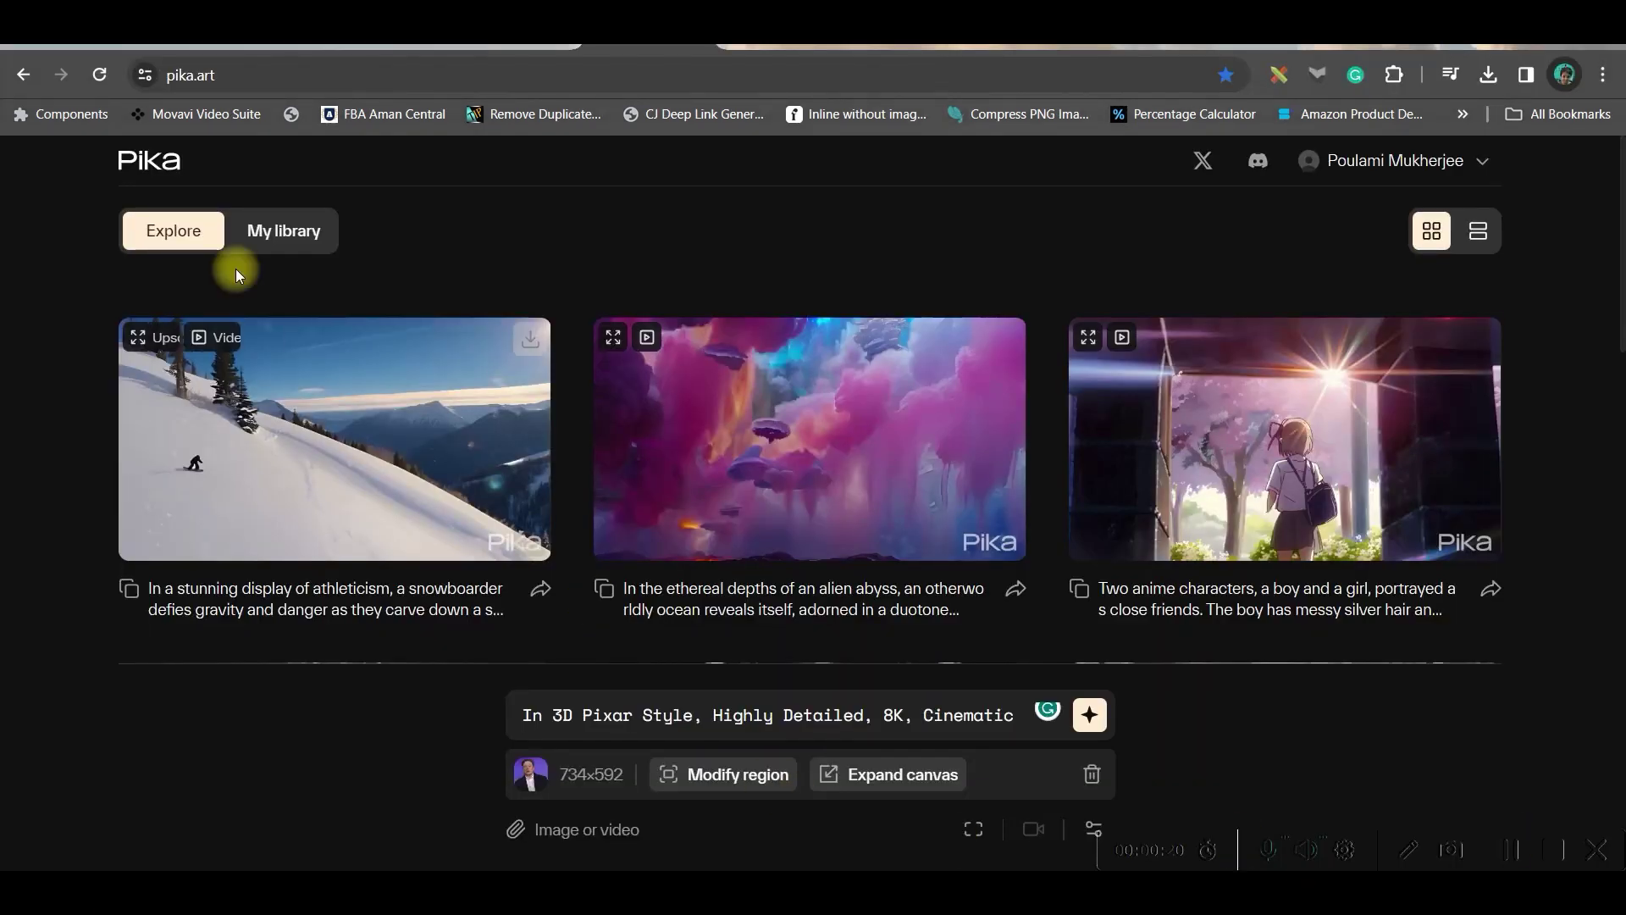
mouse_move(335, 356)
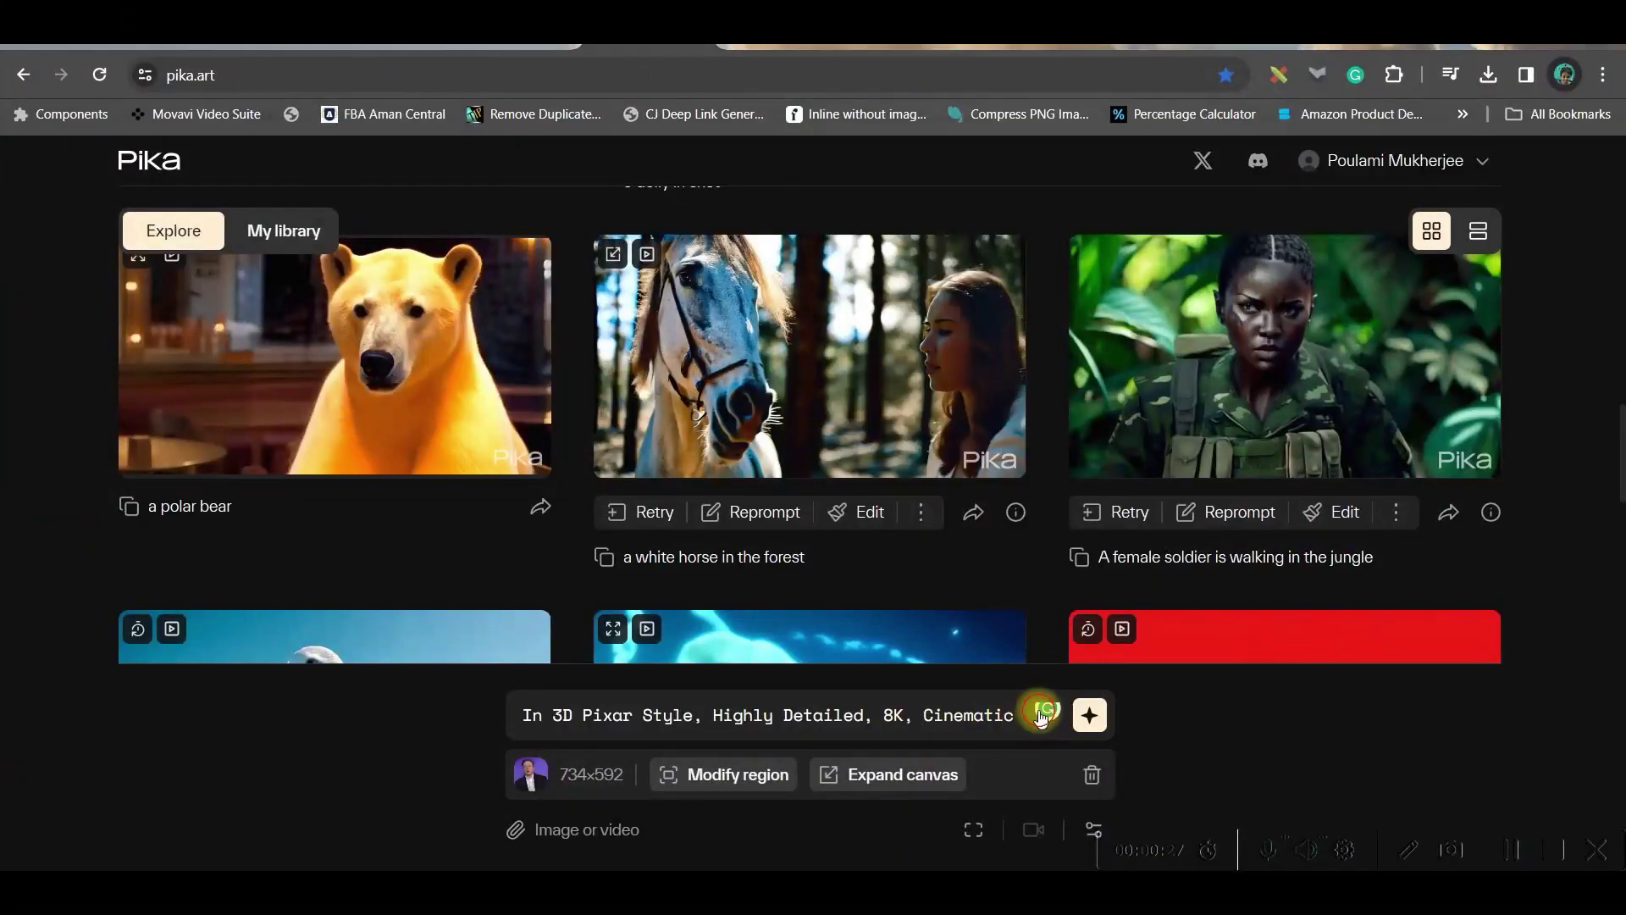
left_click_drag(1023, 716, 580, 715)
key("BackSpace")
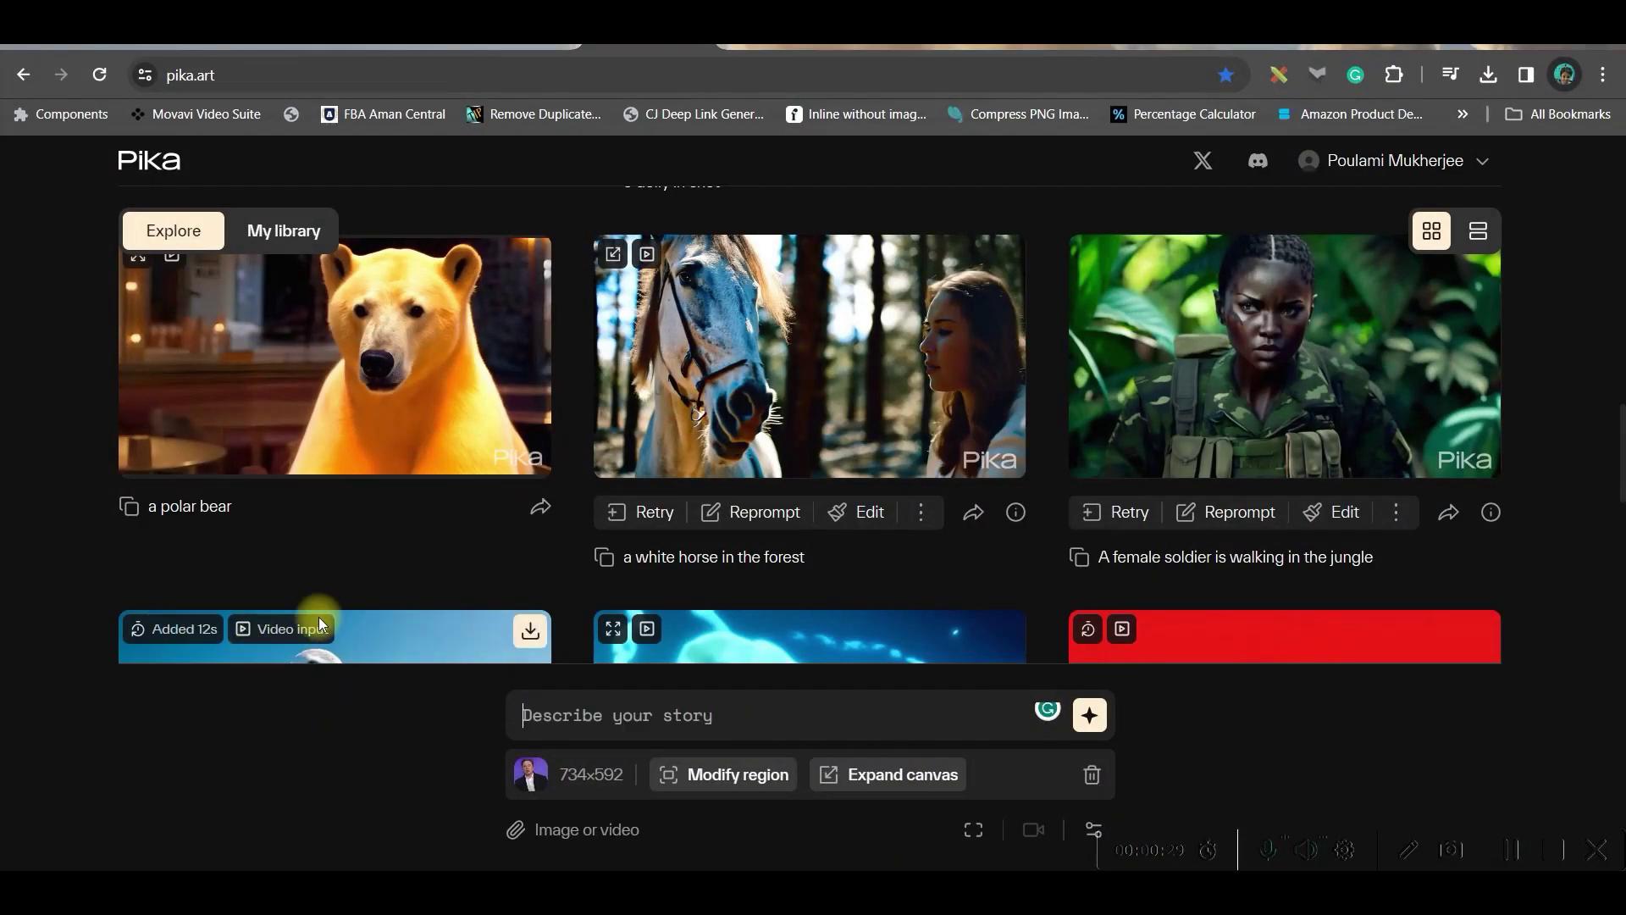
left_click(1090, 774)
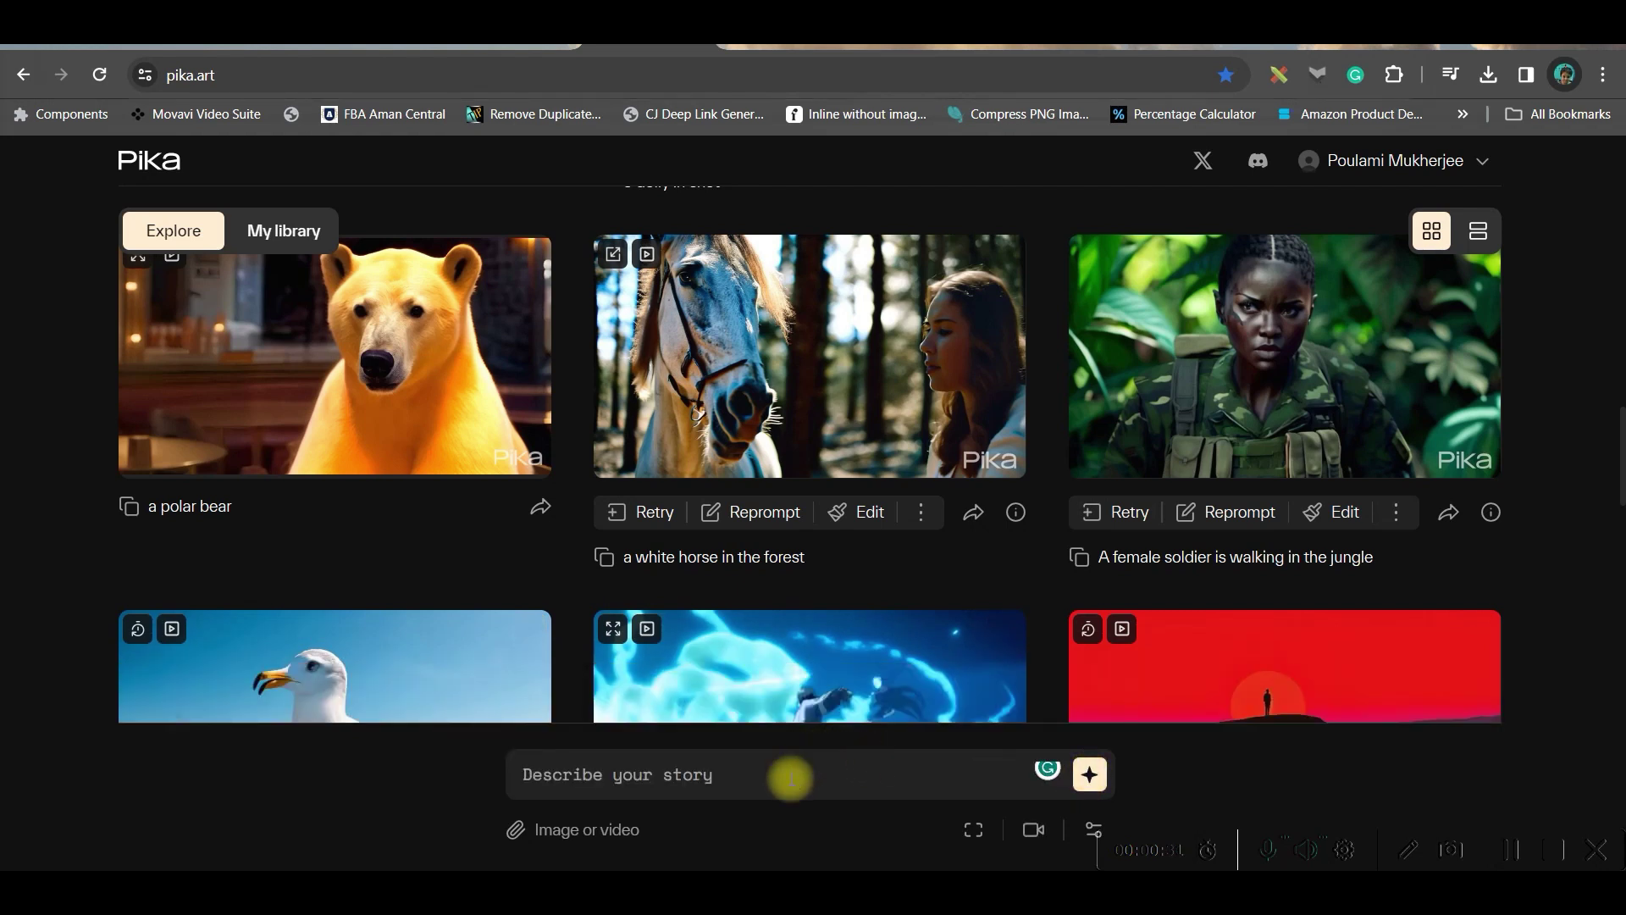
left_click(707, 778)
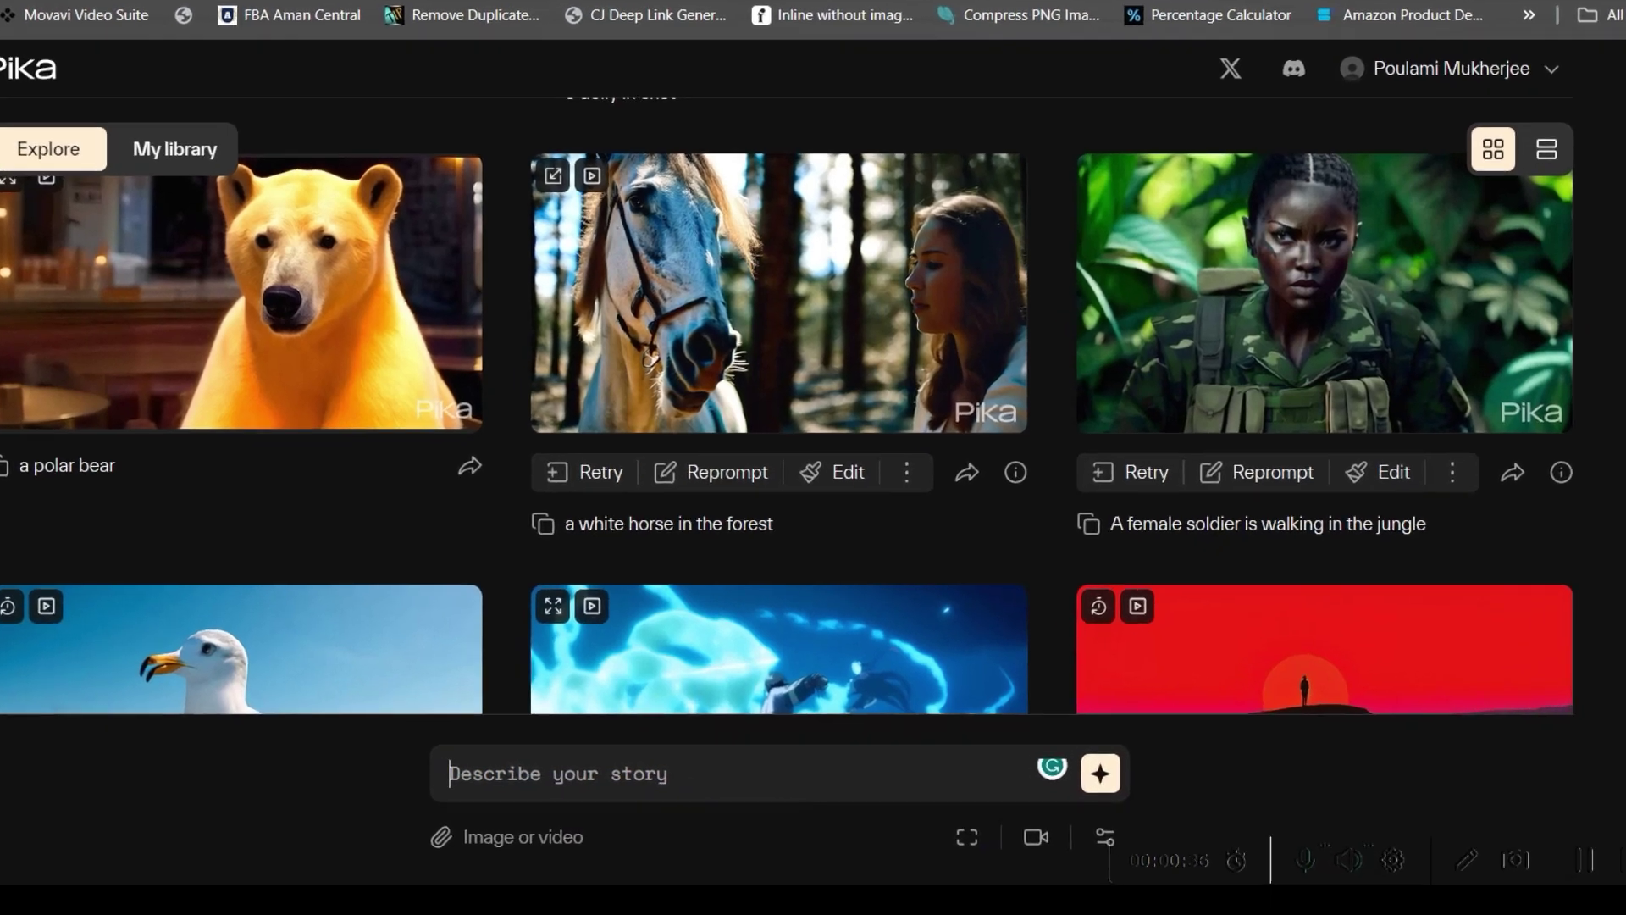
Enter the close-up female Indian soldier jungle prompt, keeping 16:9 at 24 fps
type("A female Indian soldier is walking in the jungle, close up view.")
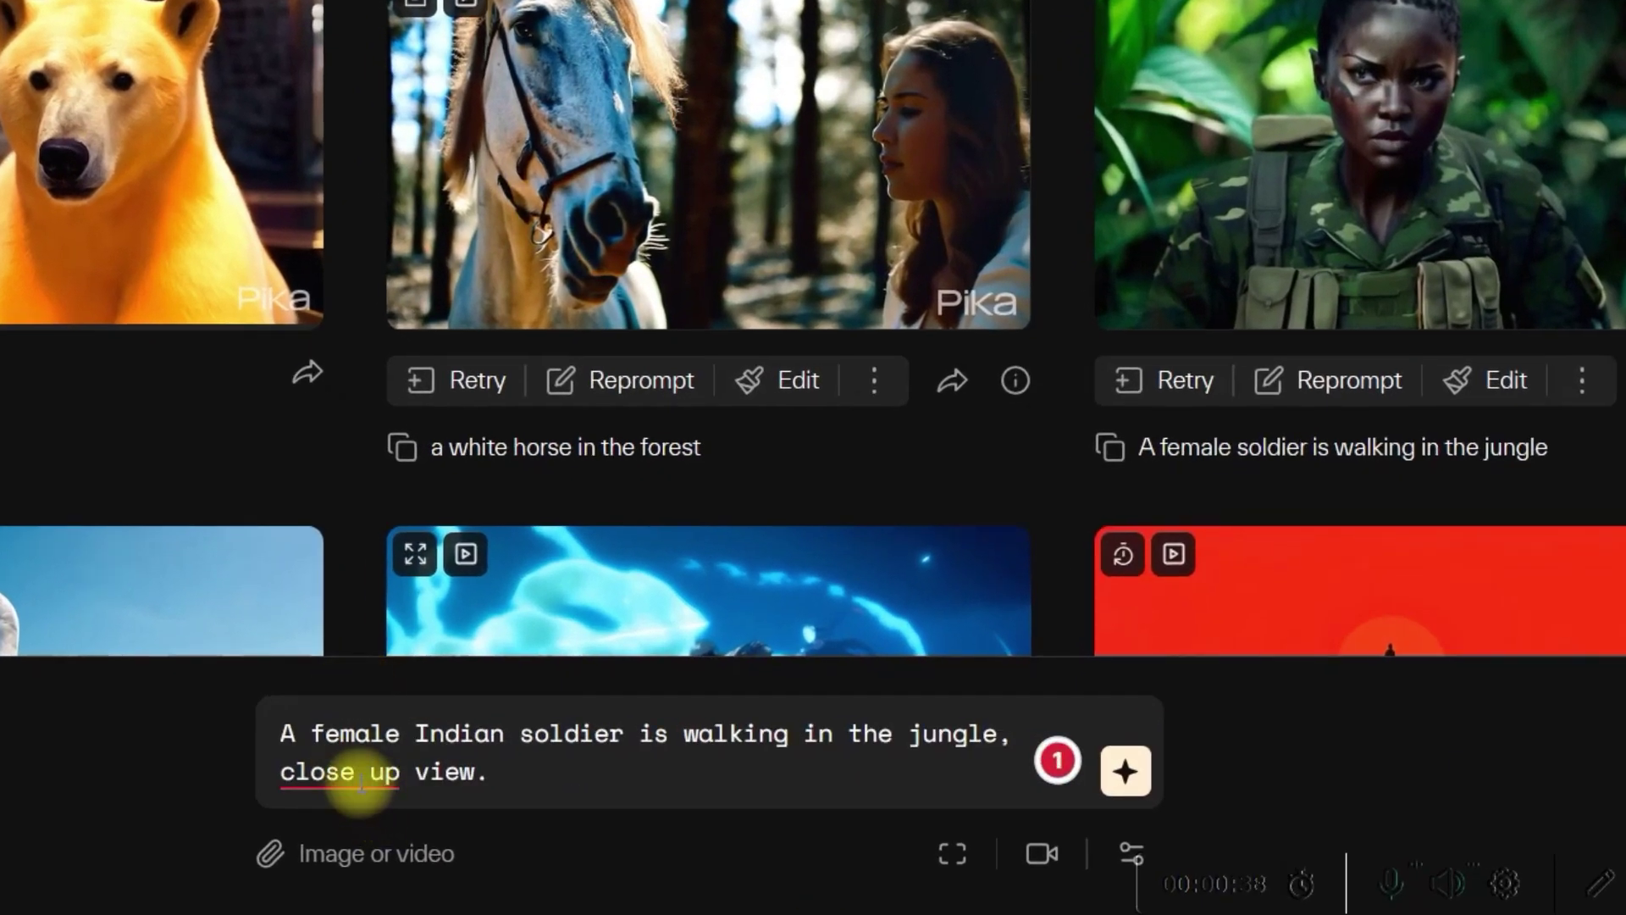
left_click(352, 624)
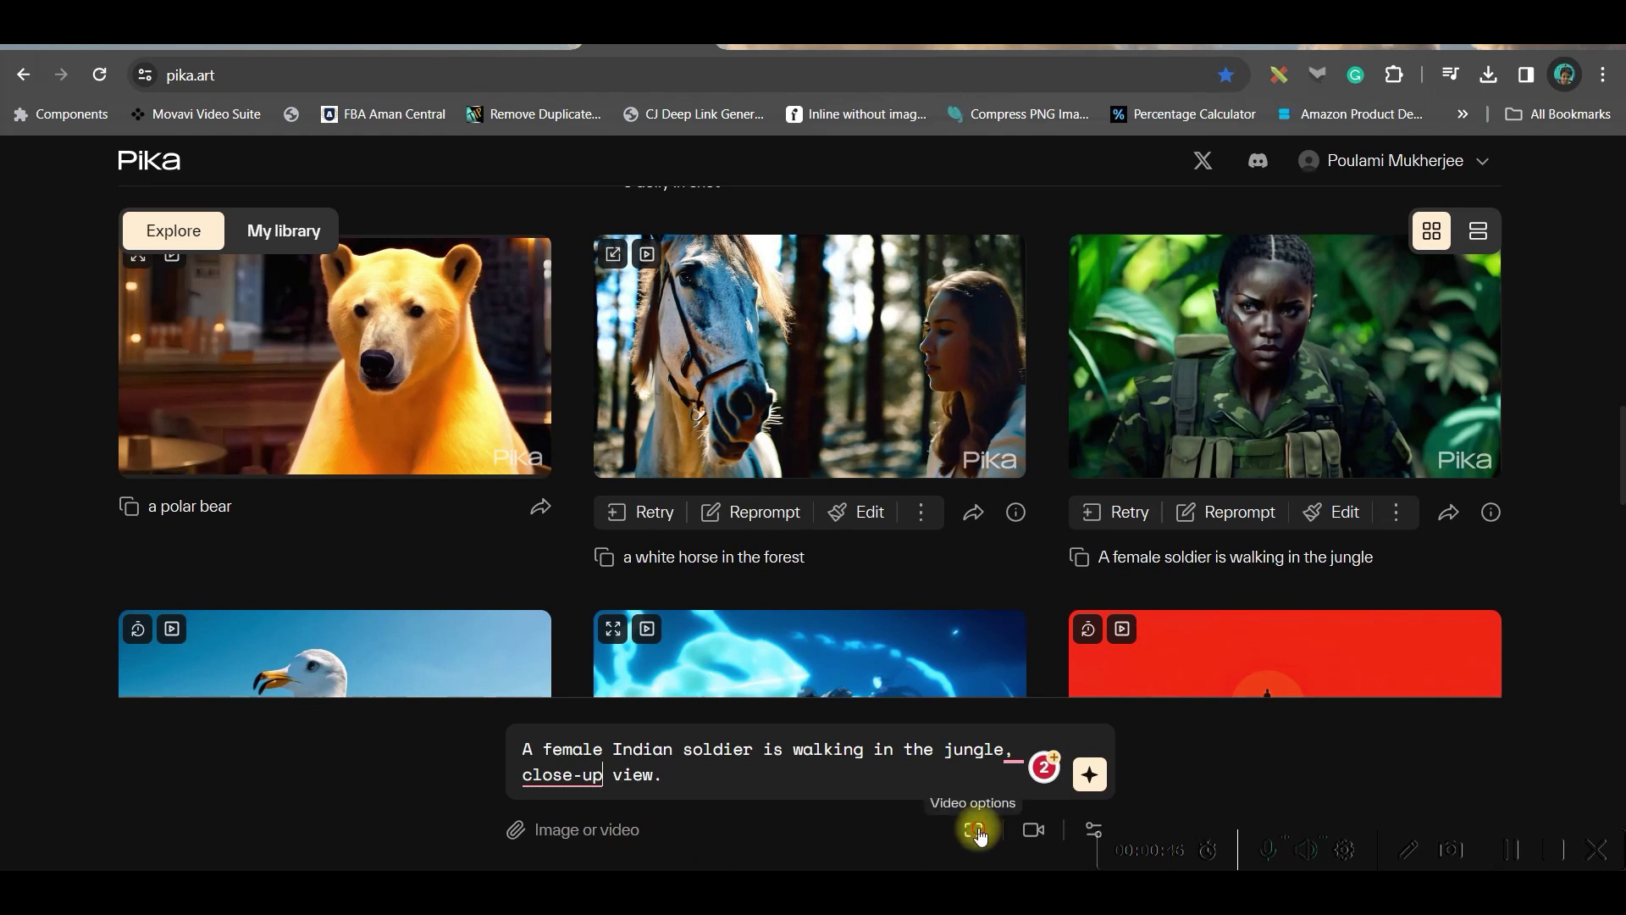
left_click(973, 828)
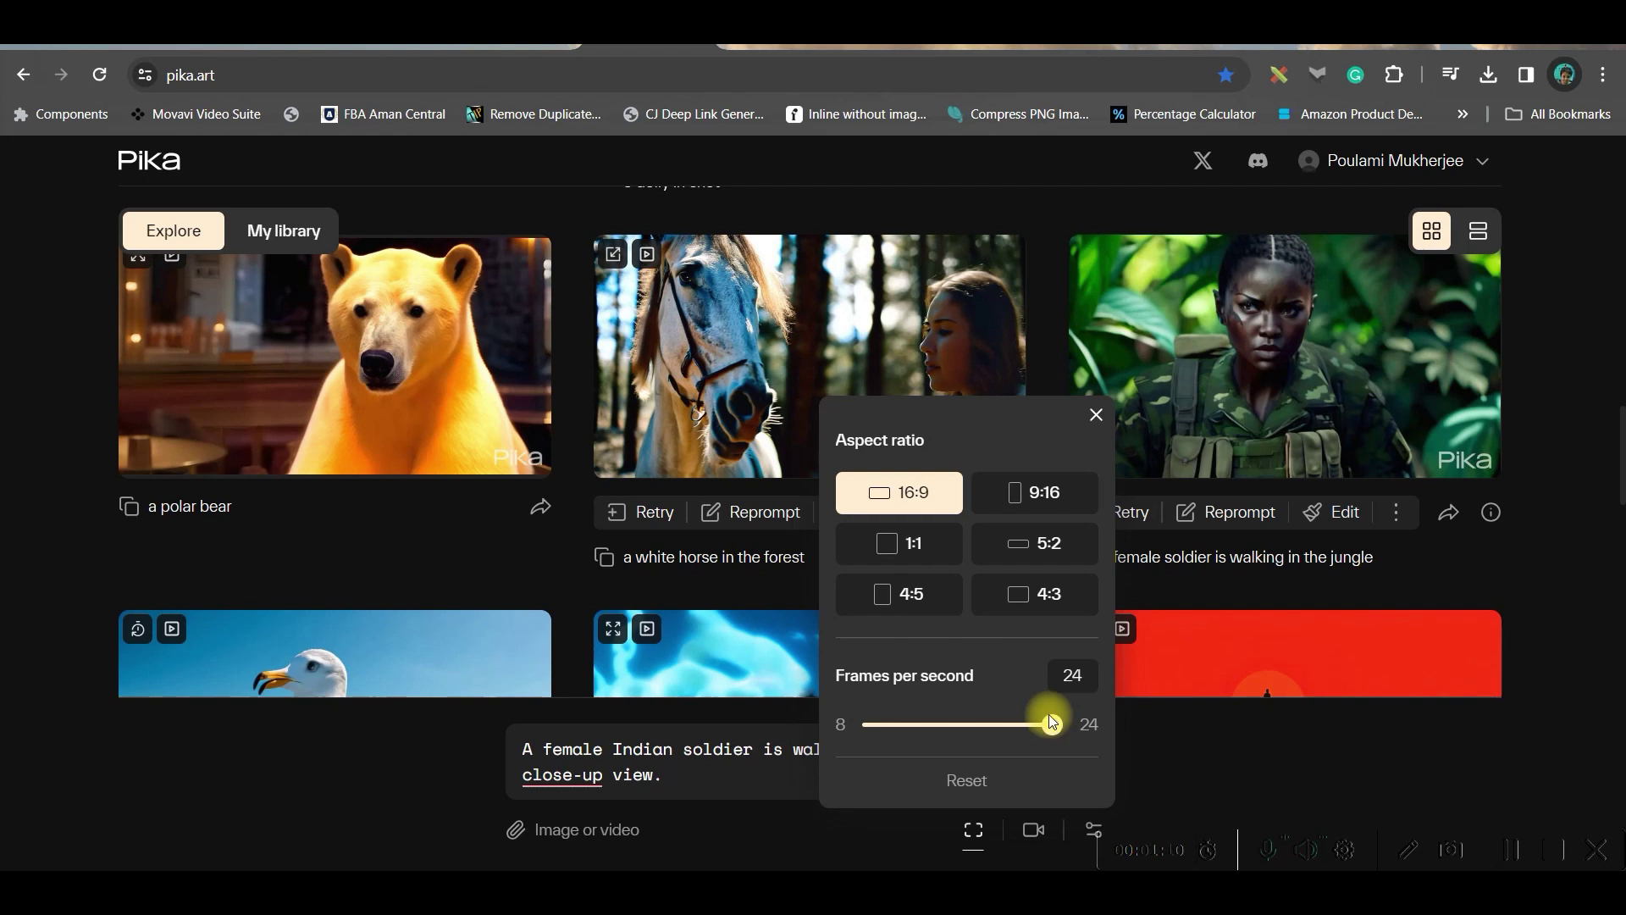
left_click(1049, 736)
Set the camera motion to Zoom out combined with Pan right
left_click(1033, 830)
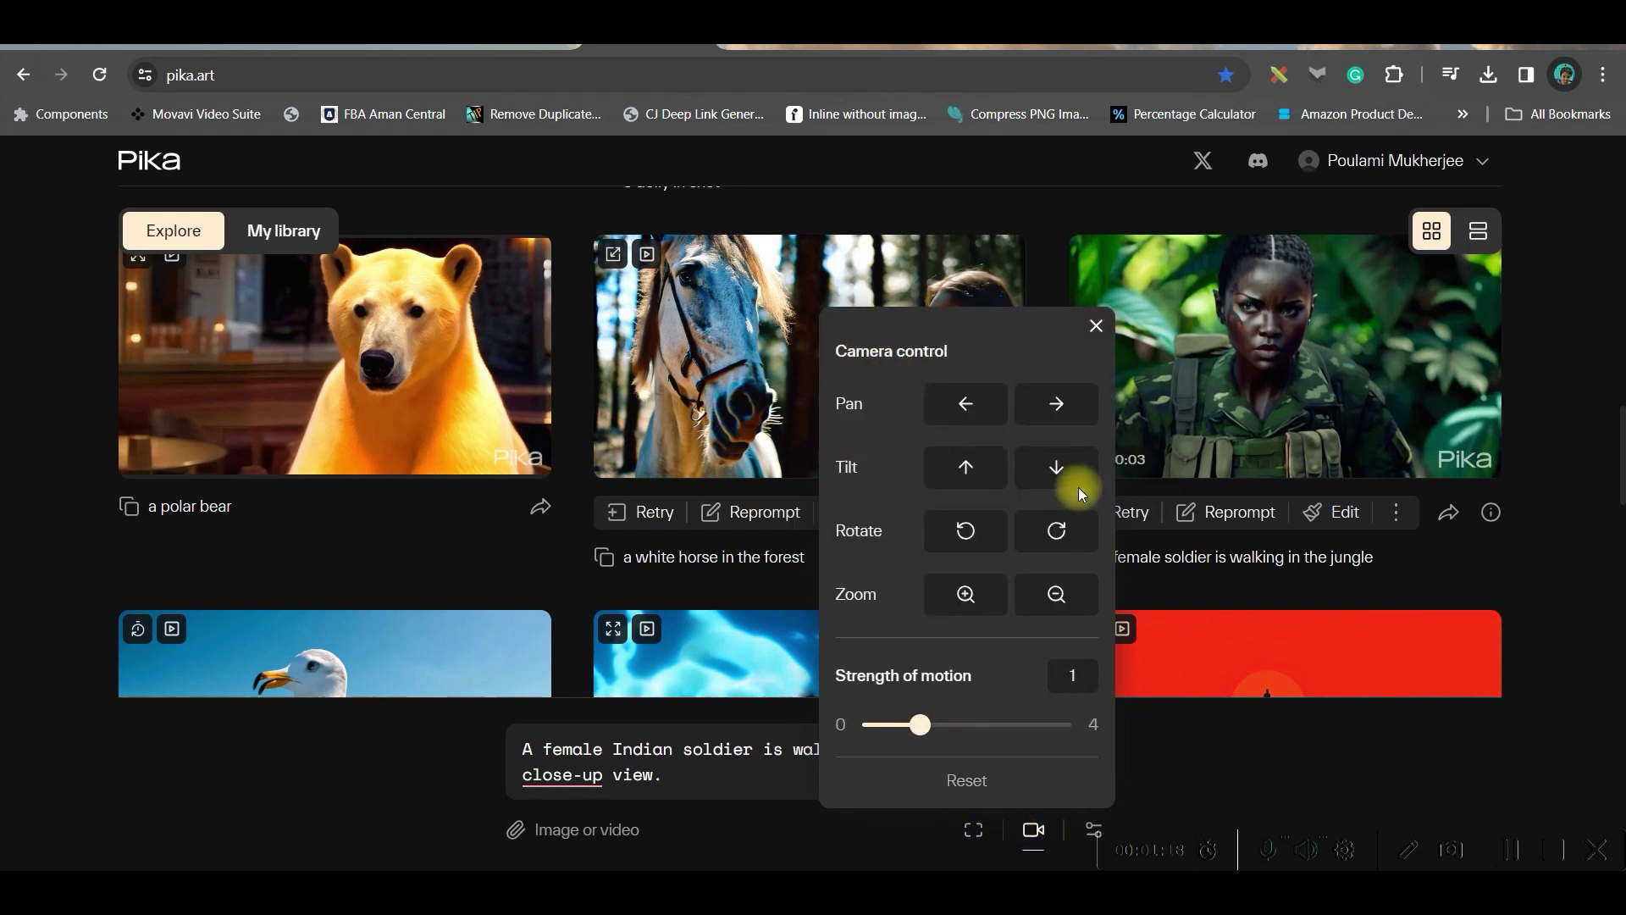
left_click(1055, 600)
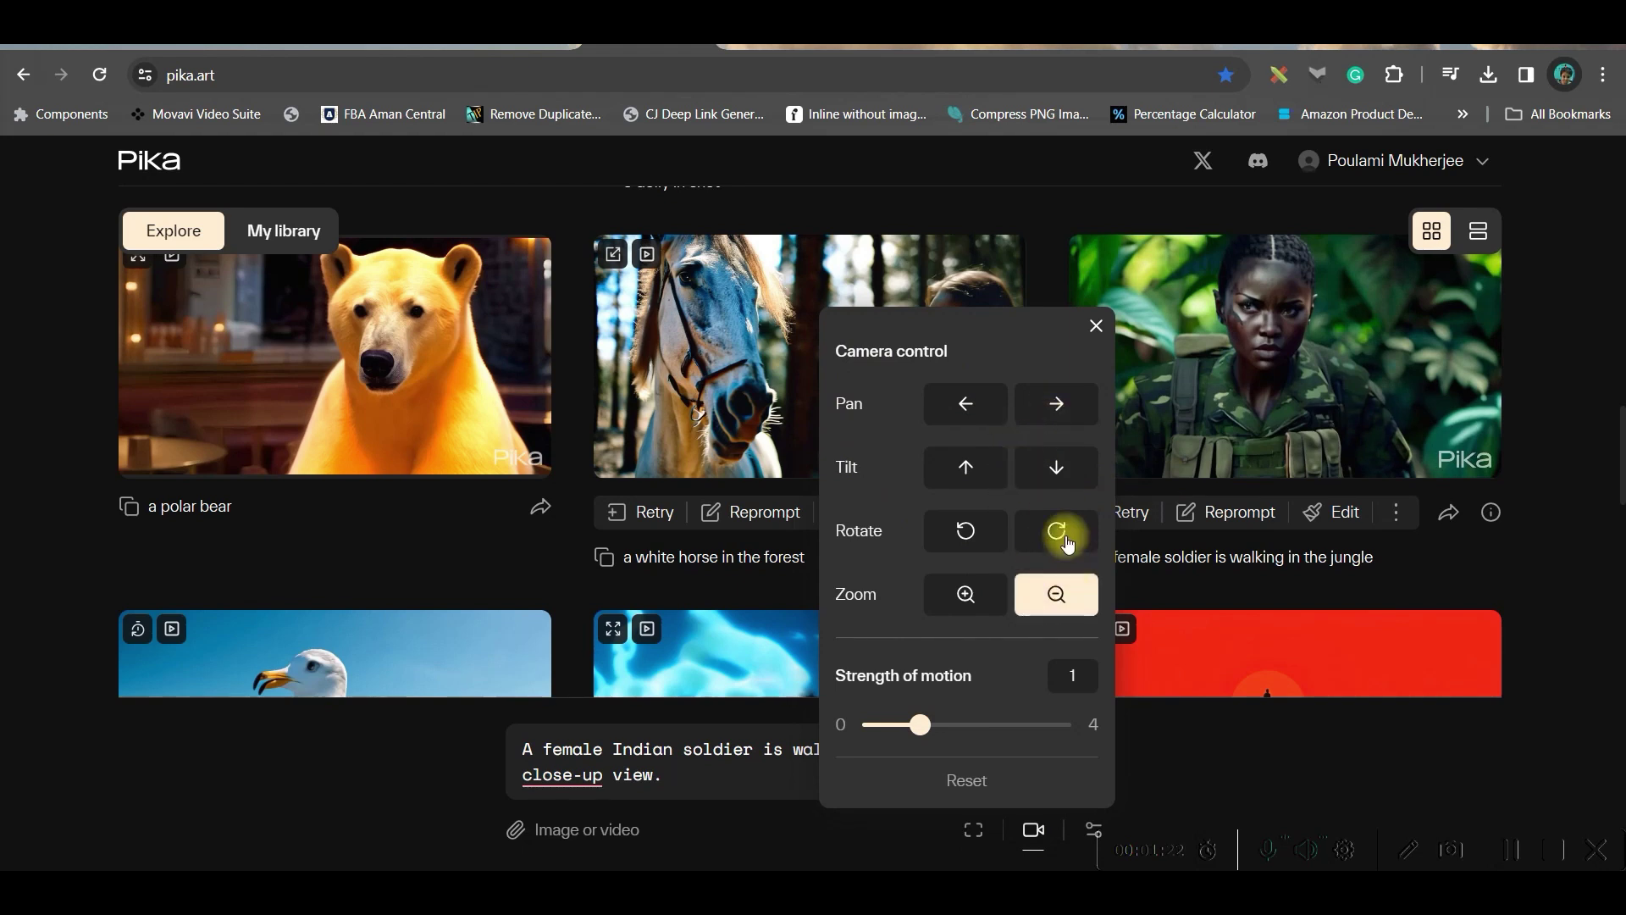
left_click(1057, 404)
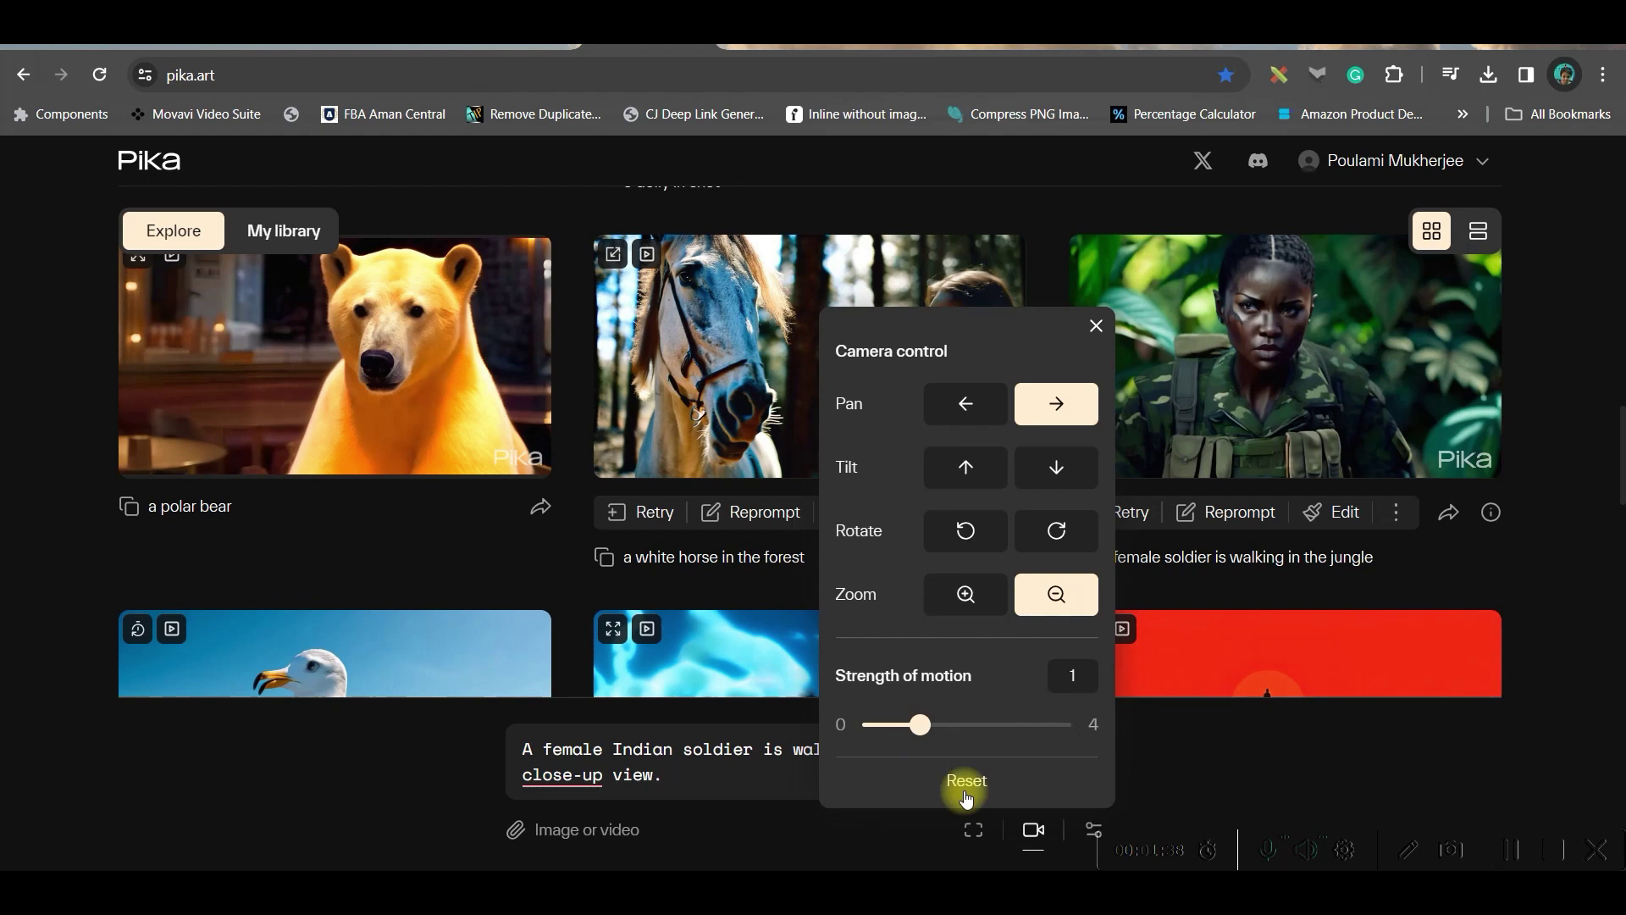
Edit the negative prompt to exclude extra people, limbs and heads, and set seed 1234
left_click(1143, 771)
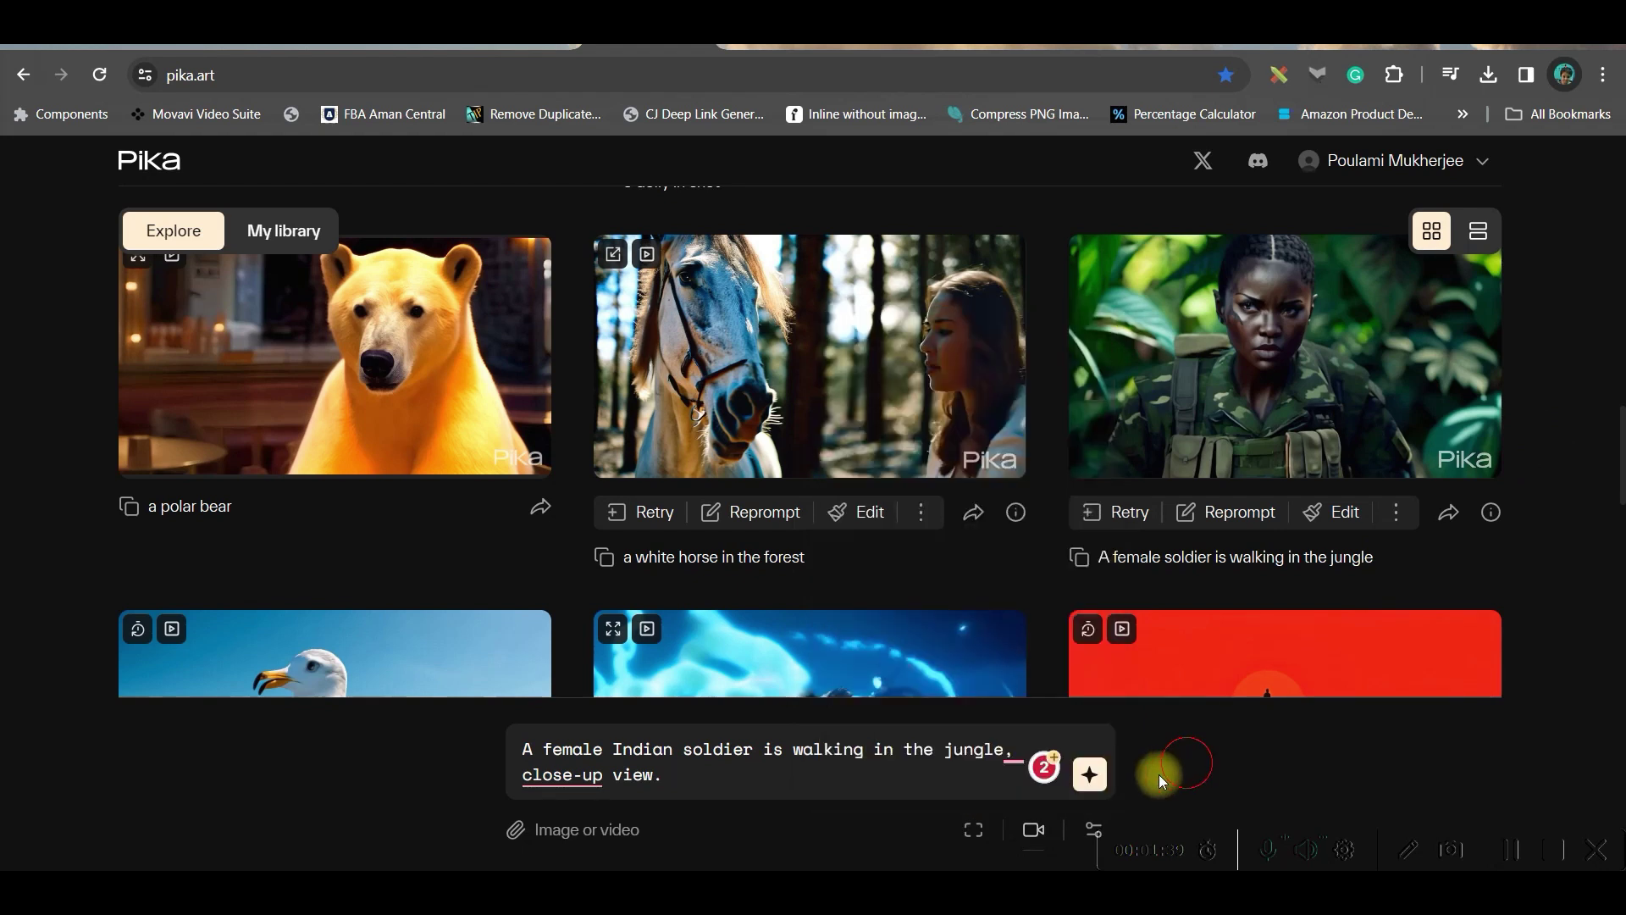
left_click(1093, 828)
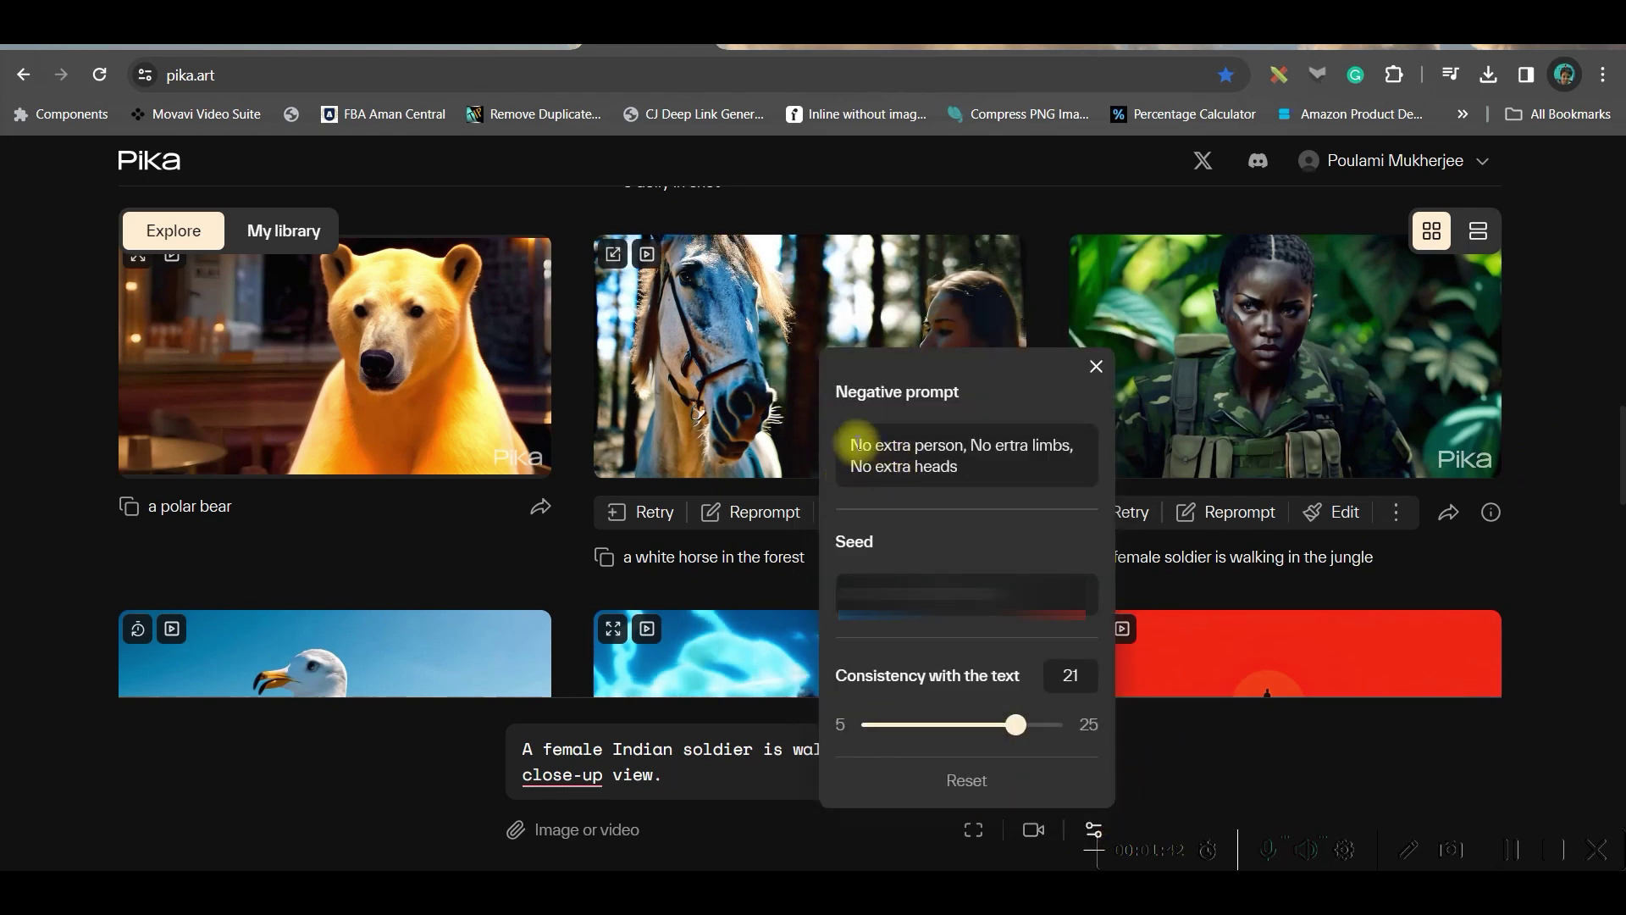
left_click(848, 436)
left_click_drag(849, 435, 964, 490)
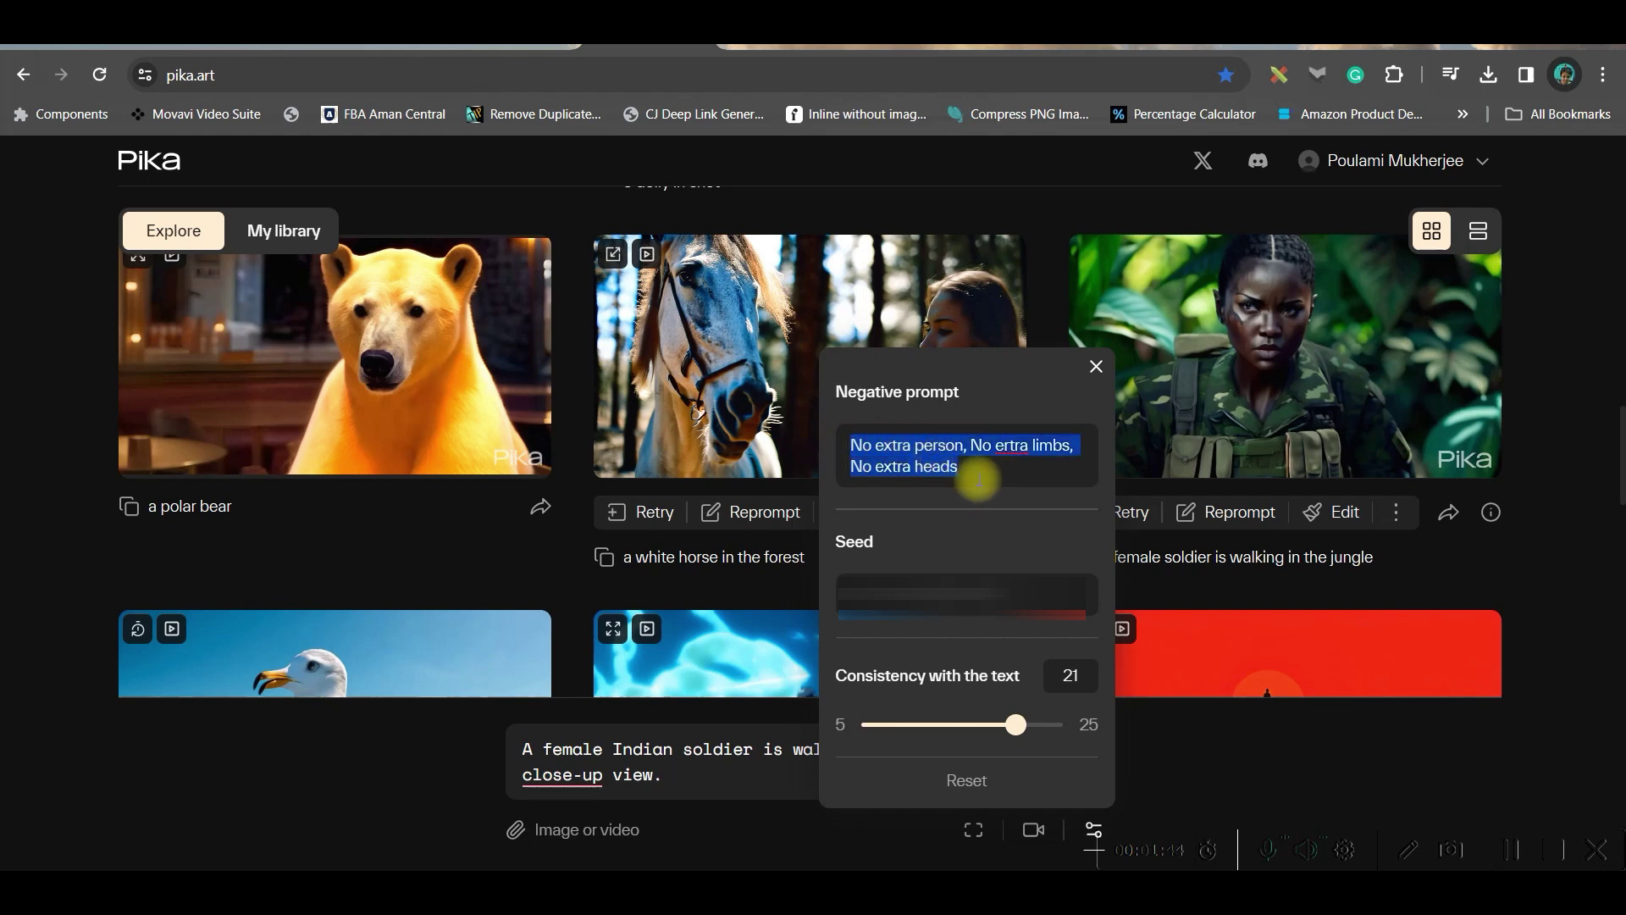
left_click(977, 479)
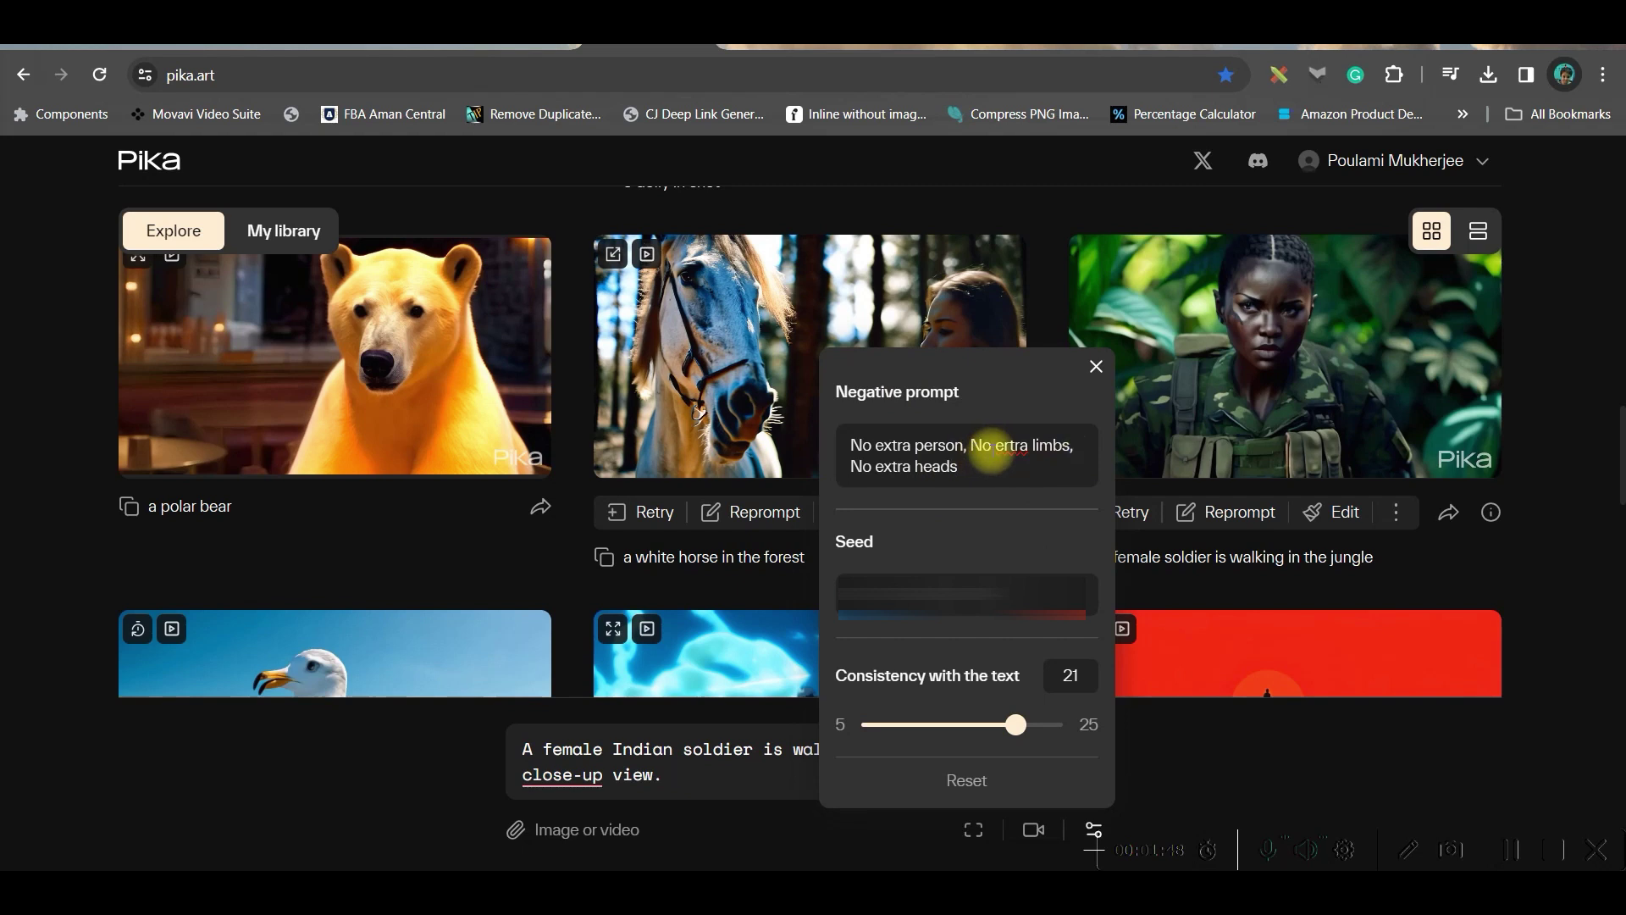
left_click(1003, 445)
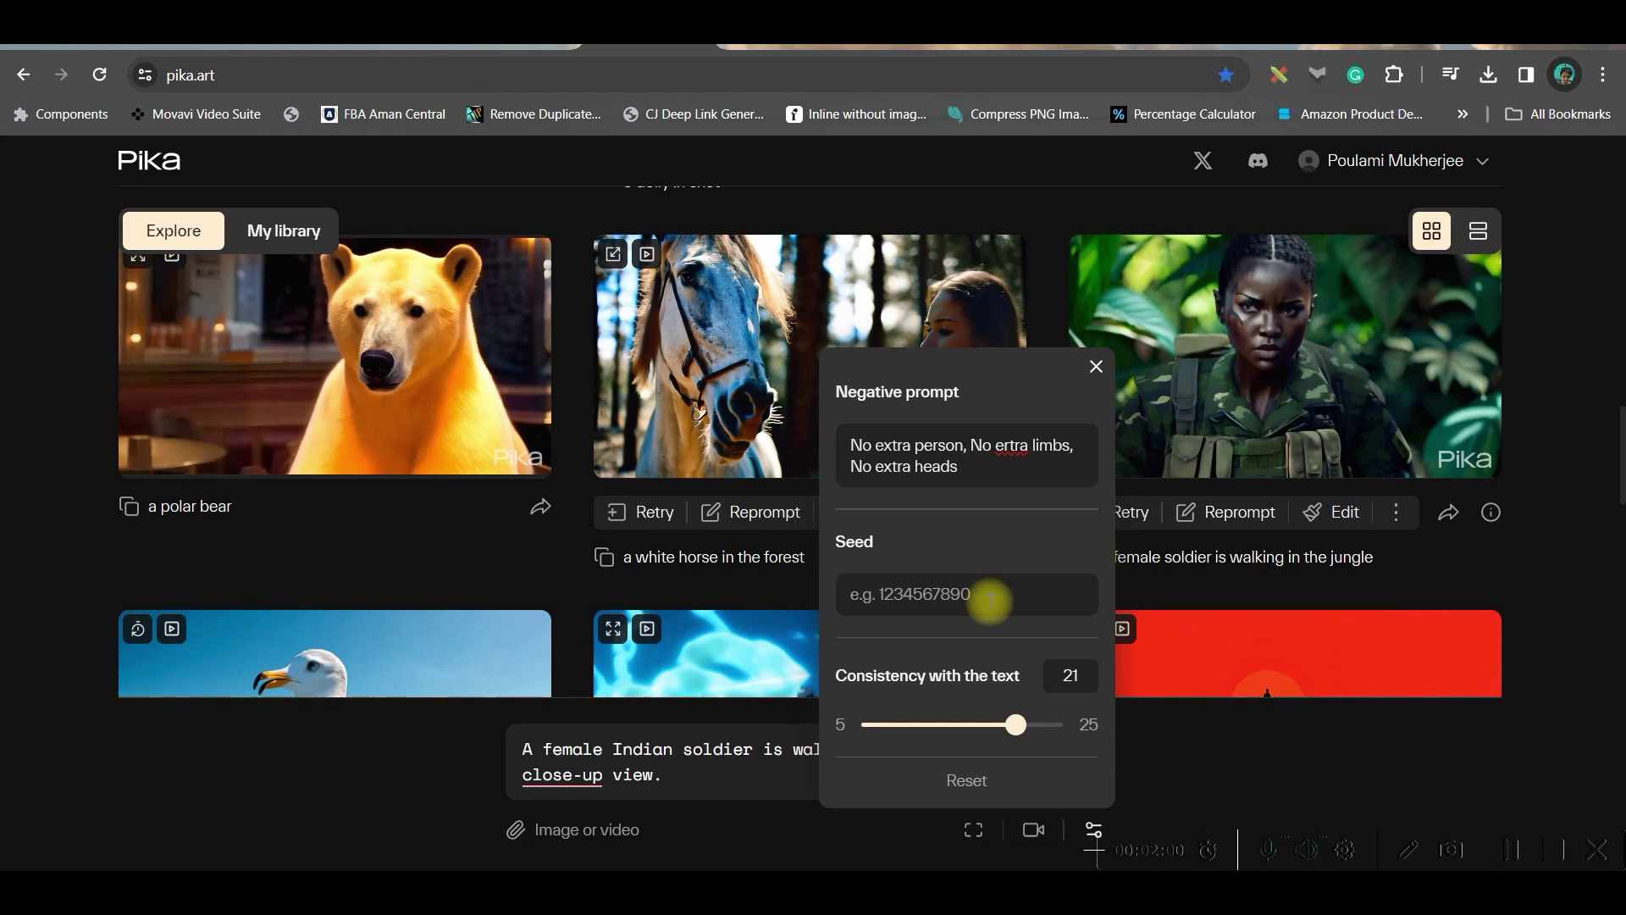
left_click(1002, 592)
type("1234")
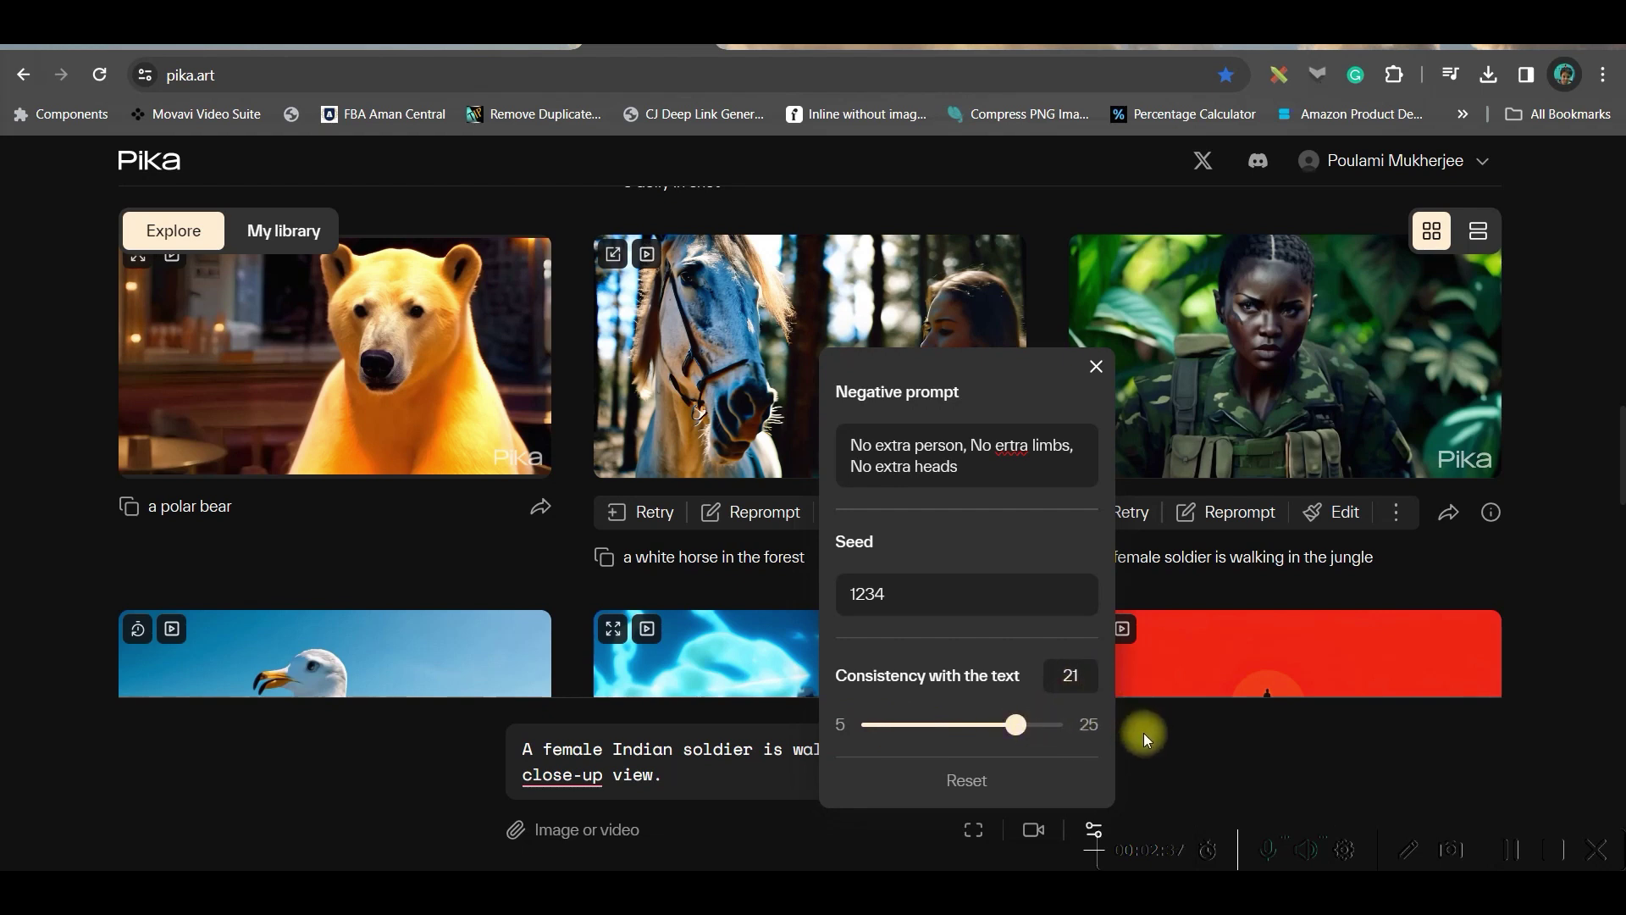
left_click(1078, 800)
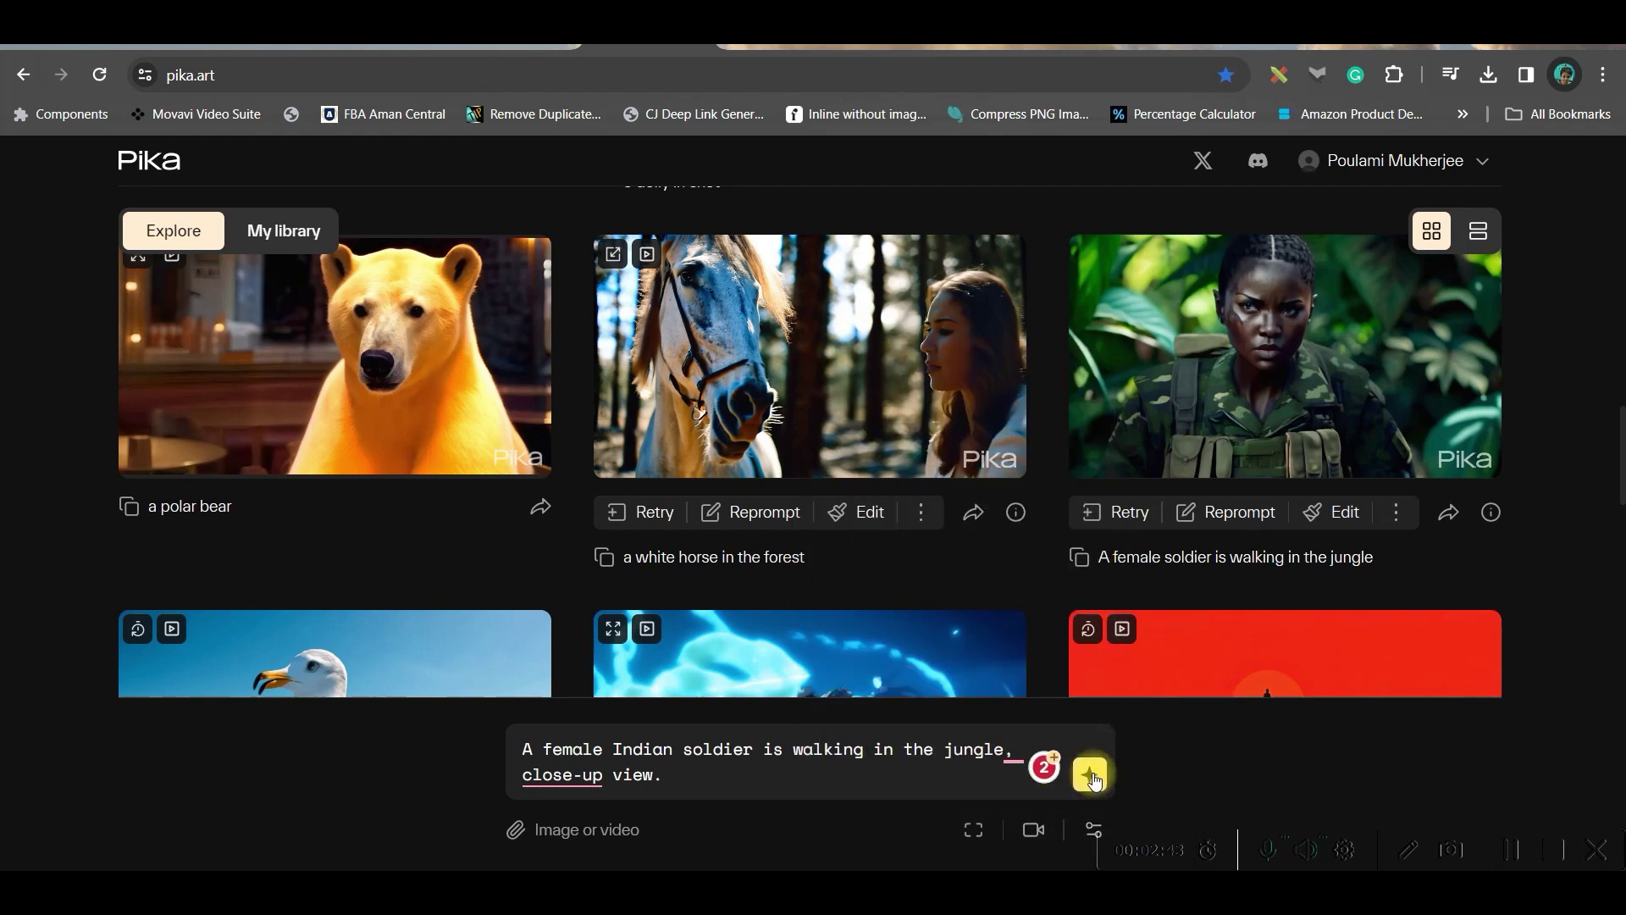
Generate the close-up soldier clip, then load it with Add 4s for extension
left_click(311, 226)
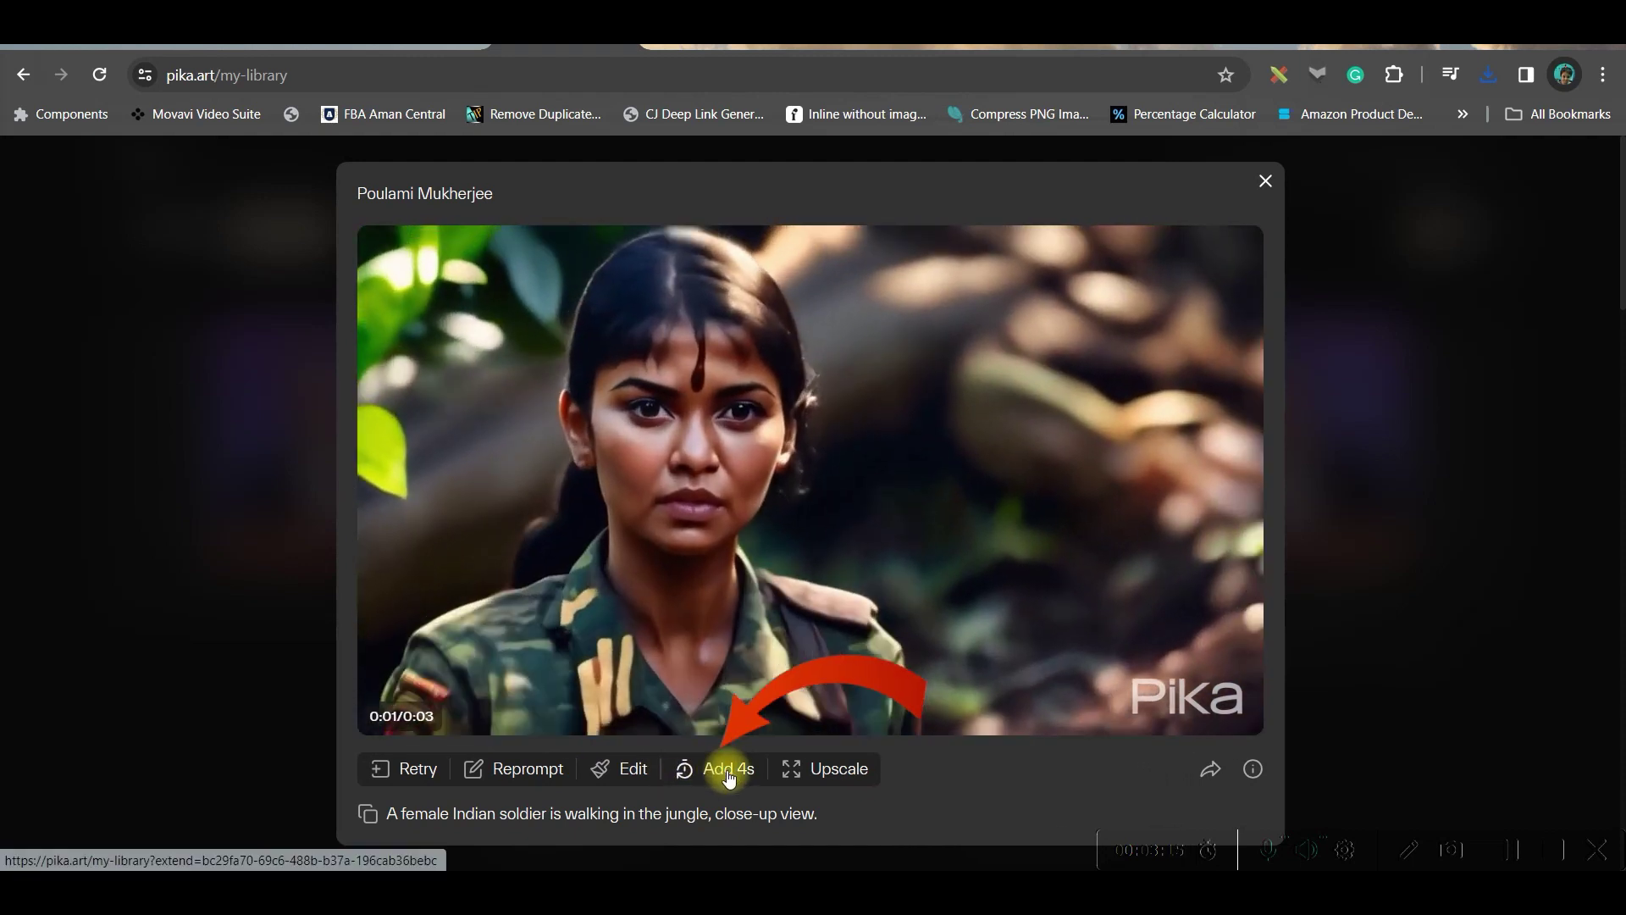
left_click(730, 769)
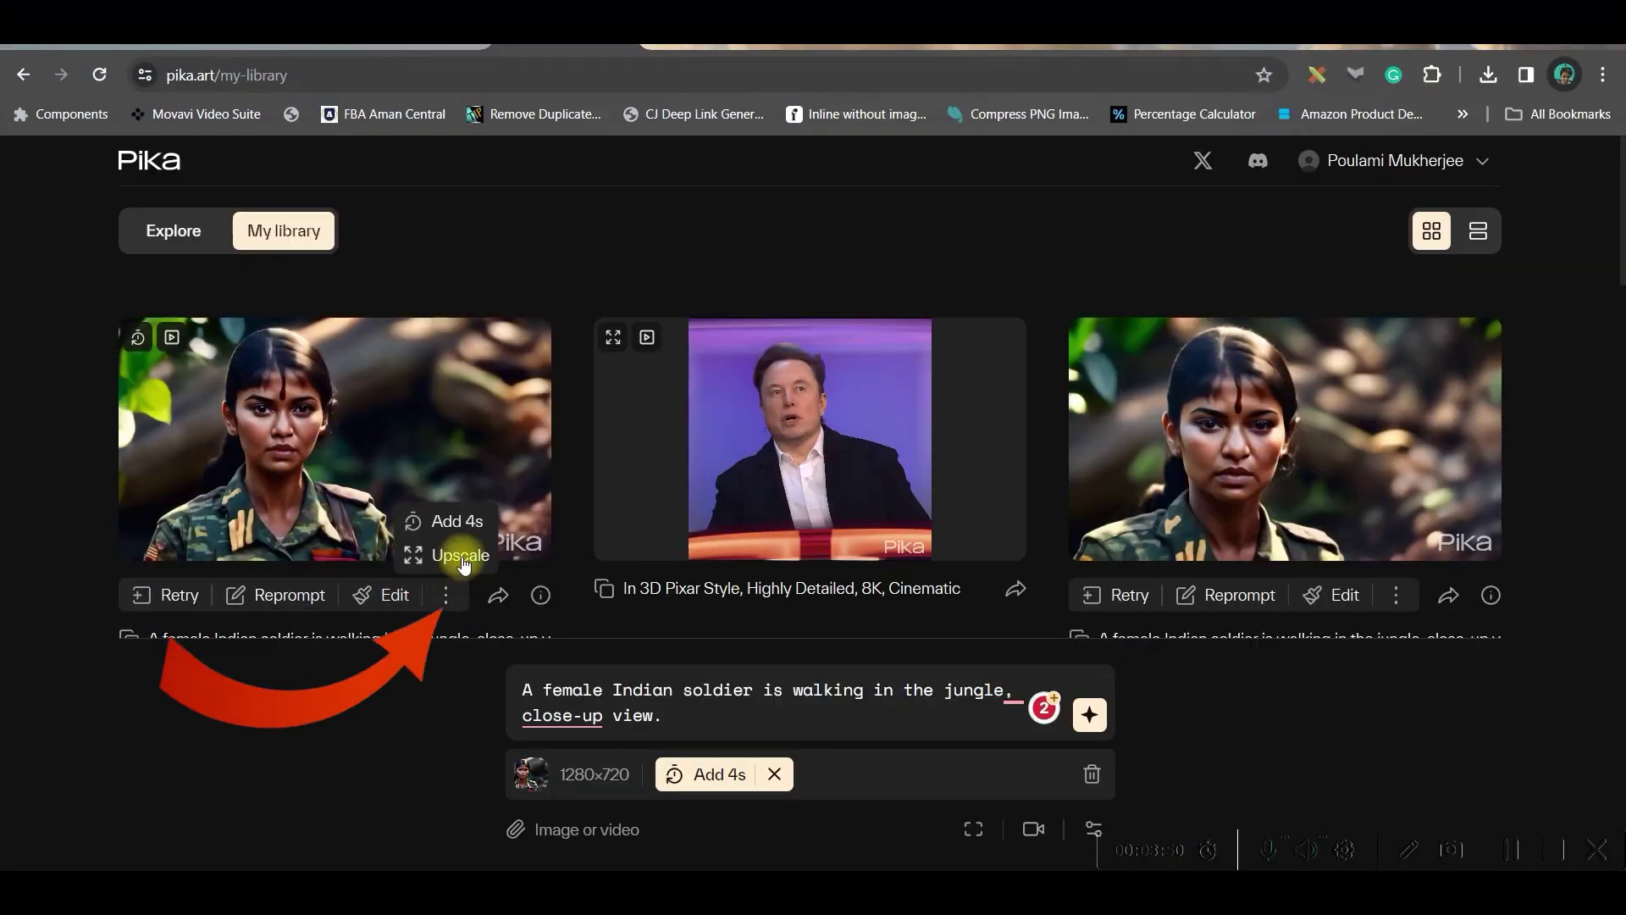
Choose Upscale from the extended soldier clip's menu
left_click(461, 556)
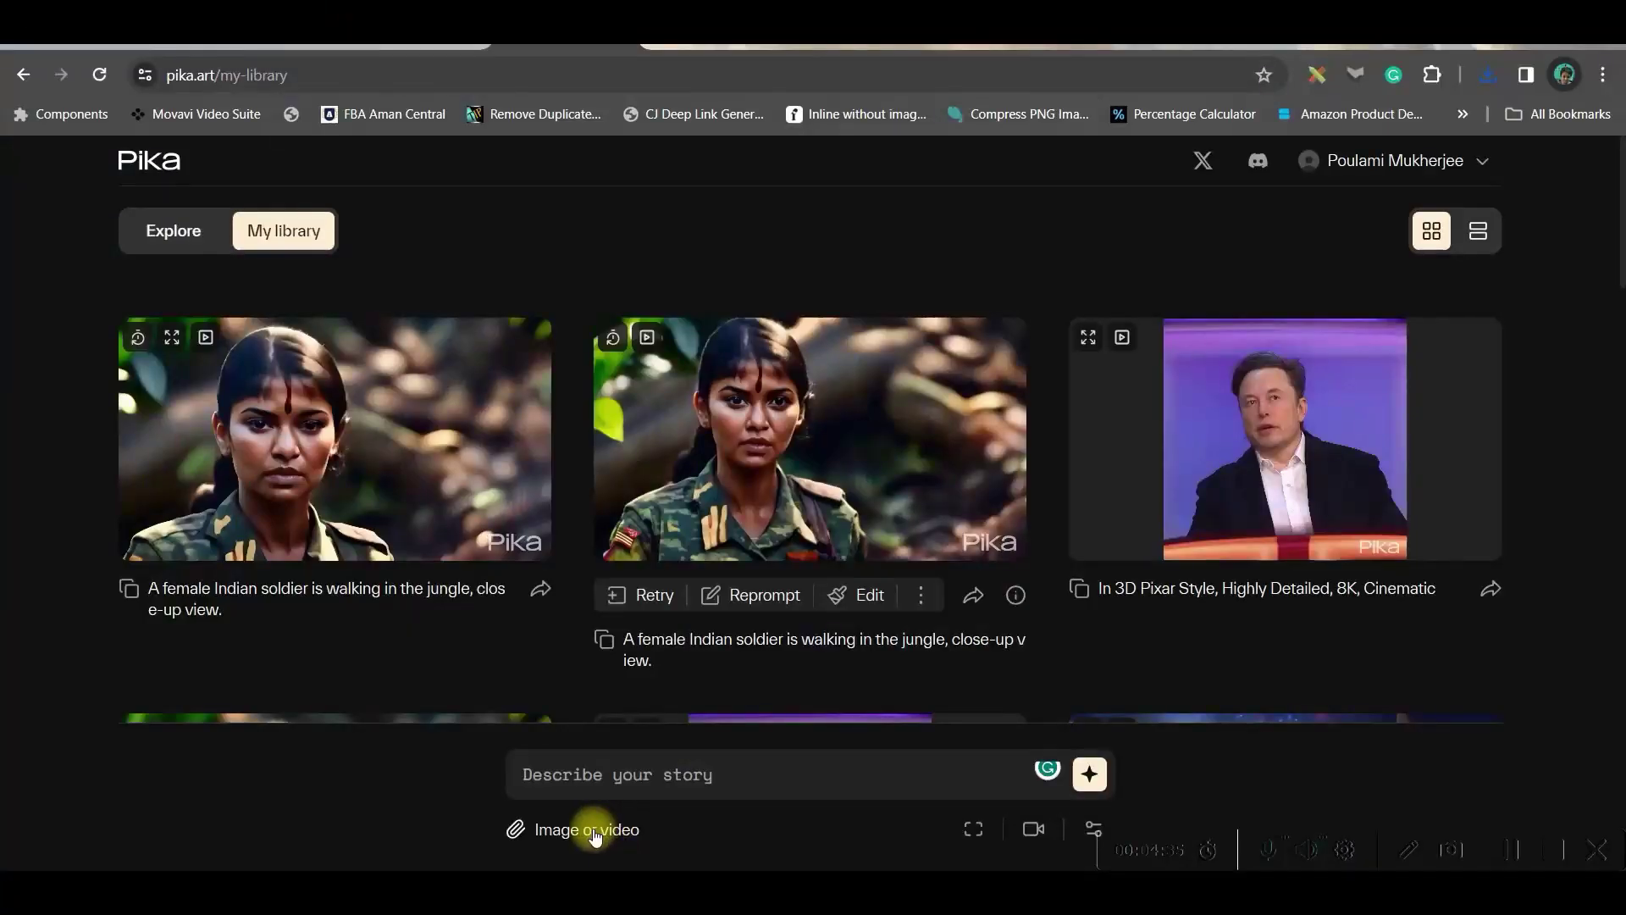
Attach the 3184×1792 image and set camera motion to pan left, zoom out, strength 2
left_click(592, 832)
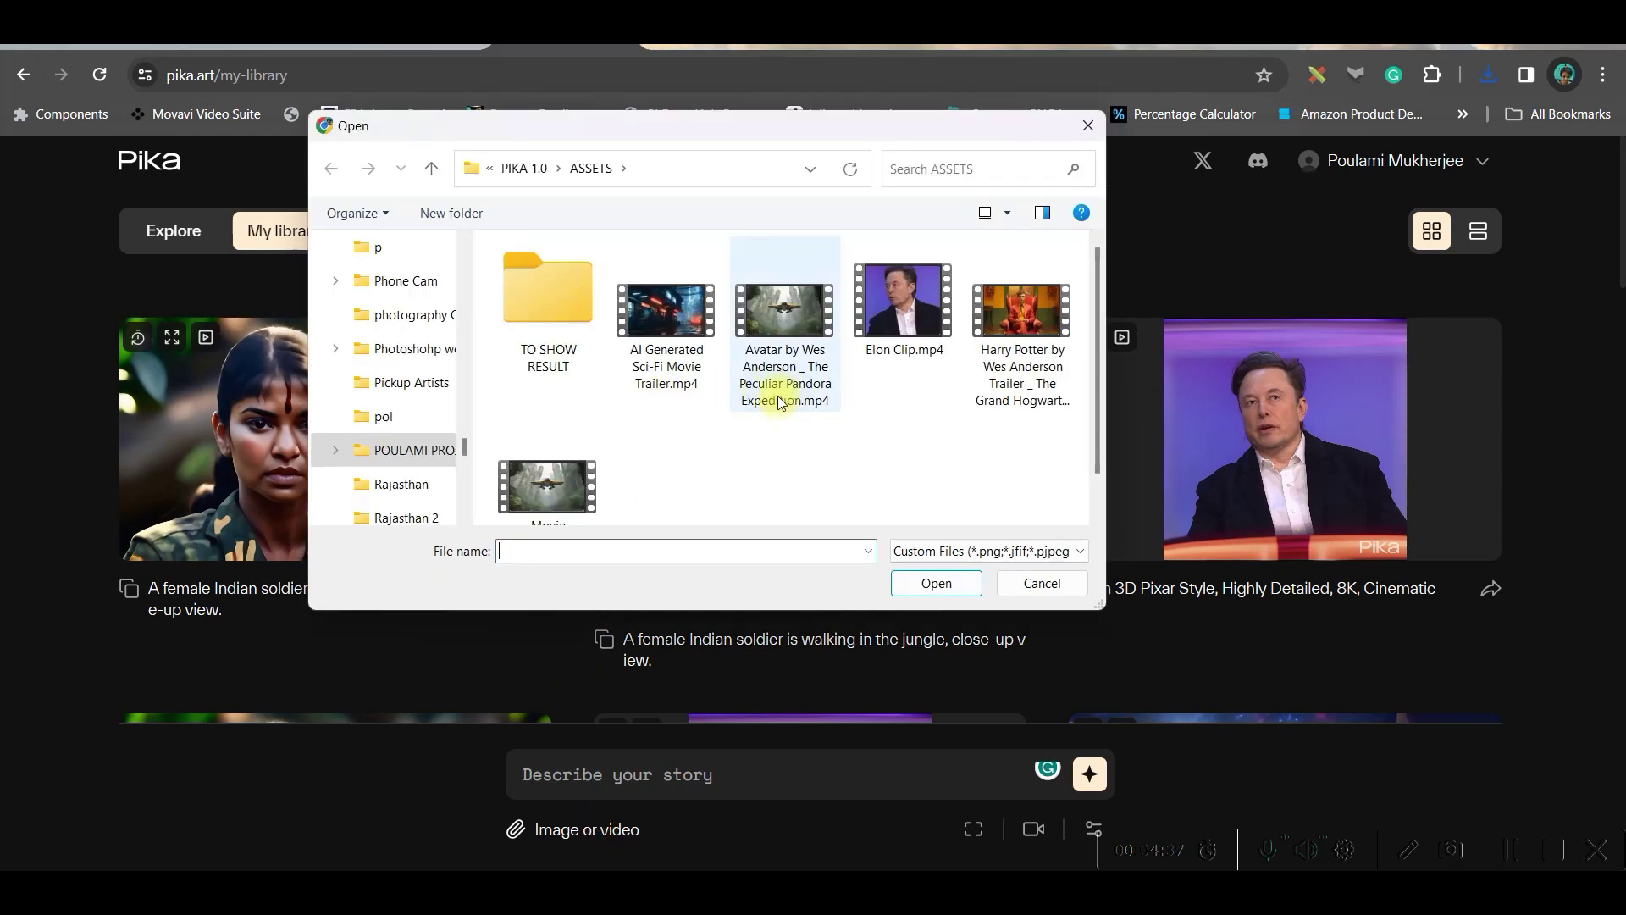
scroll(465, 451, "up", 5)
scroll(466, 451, "down", 5)
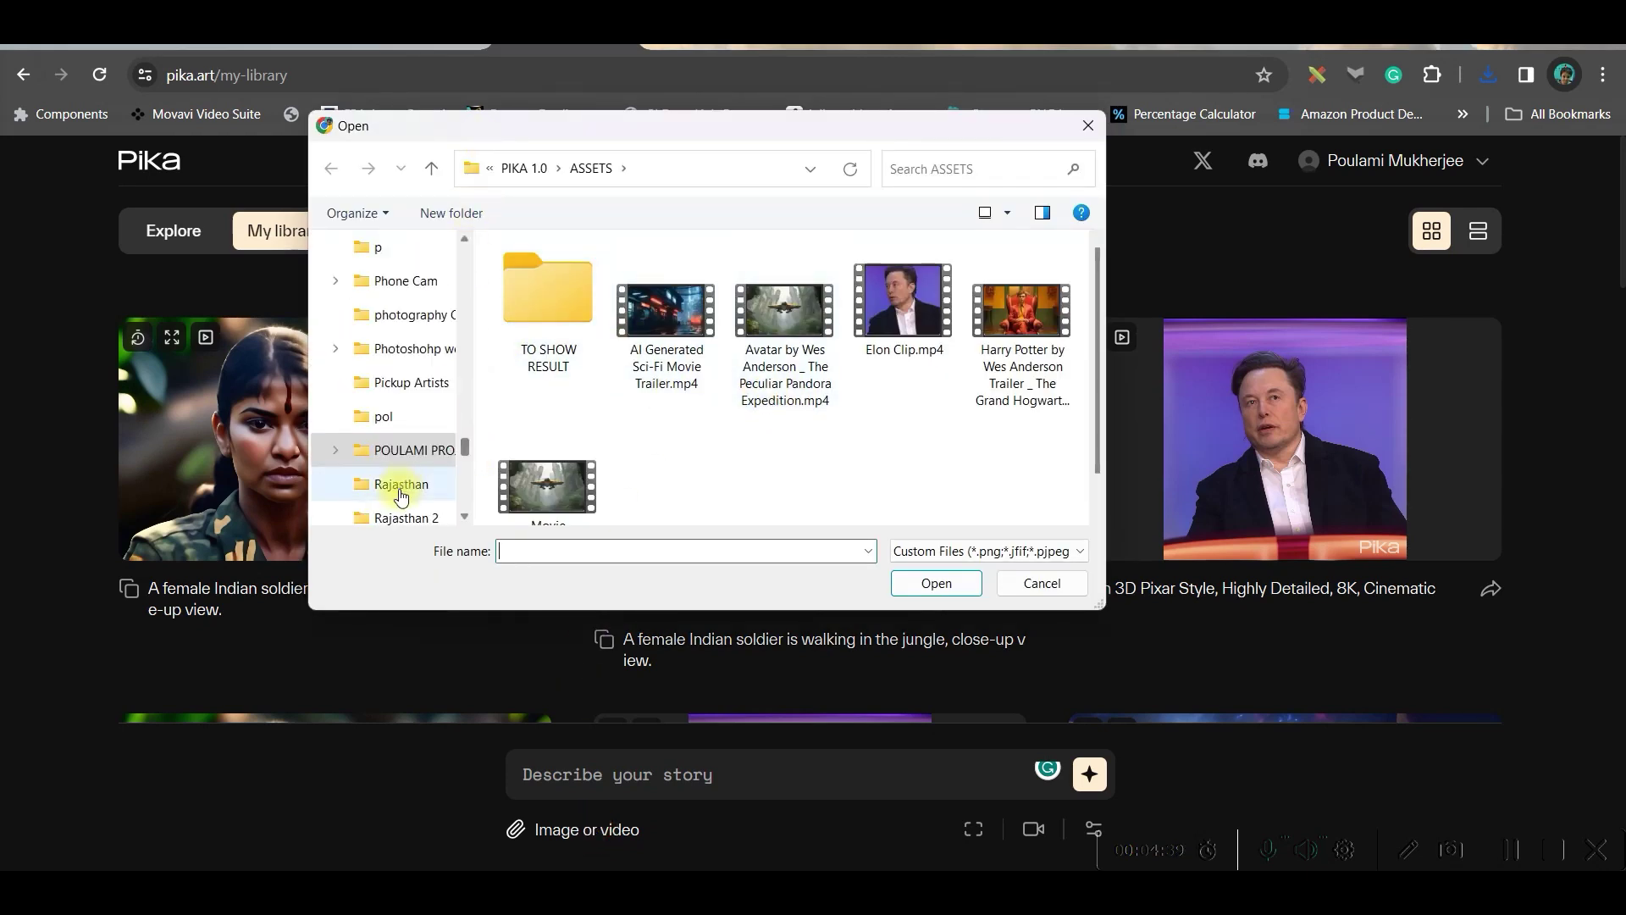
left_click(936, 583)
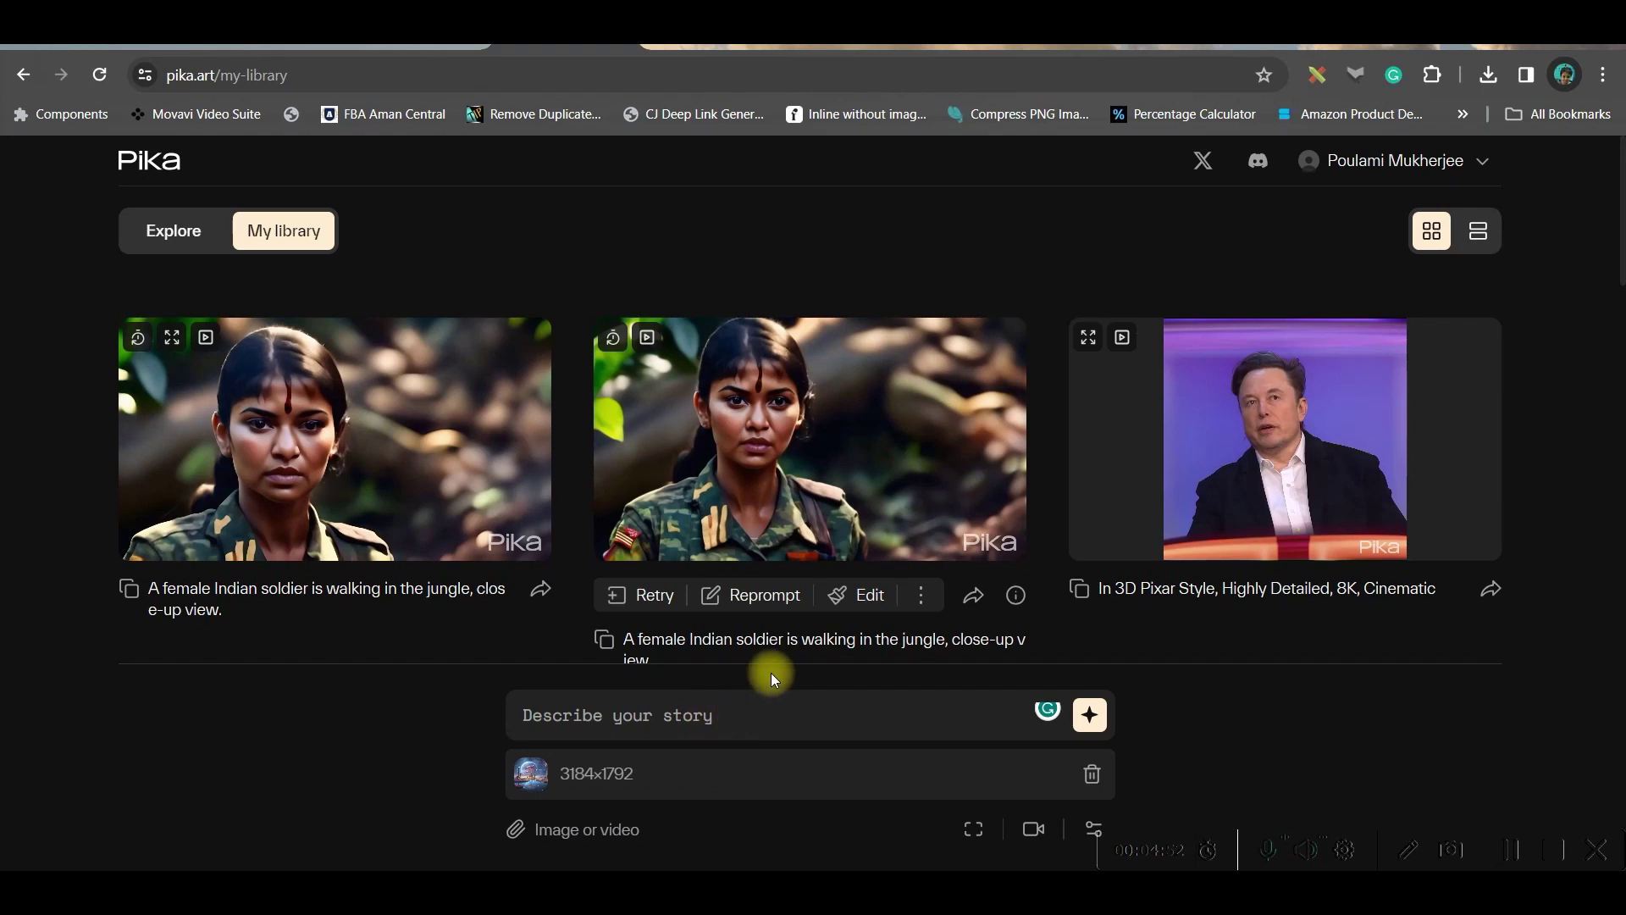
scroll(771, 672, "down", 1)
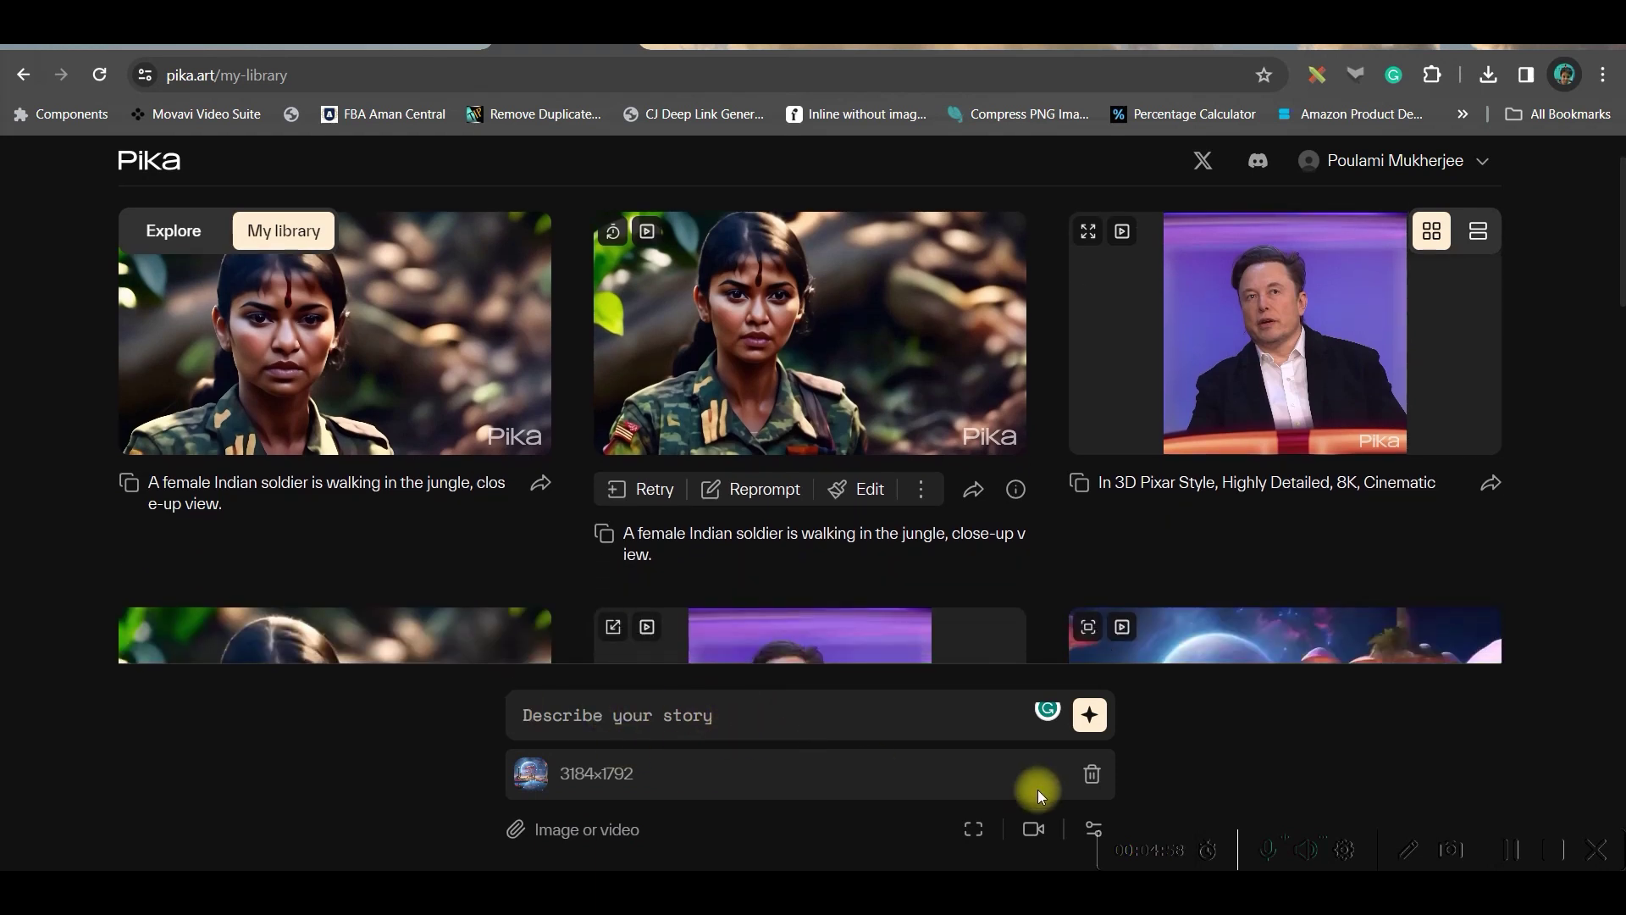
left_click(1033, 832)
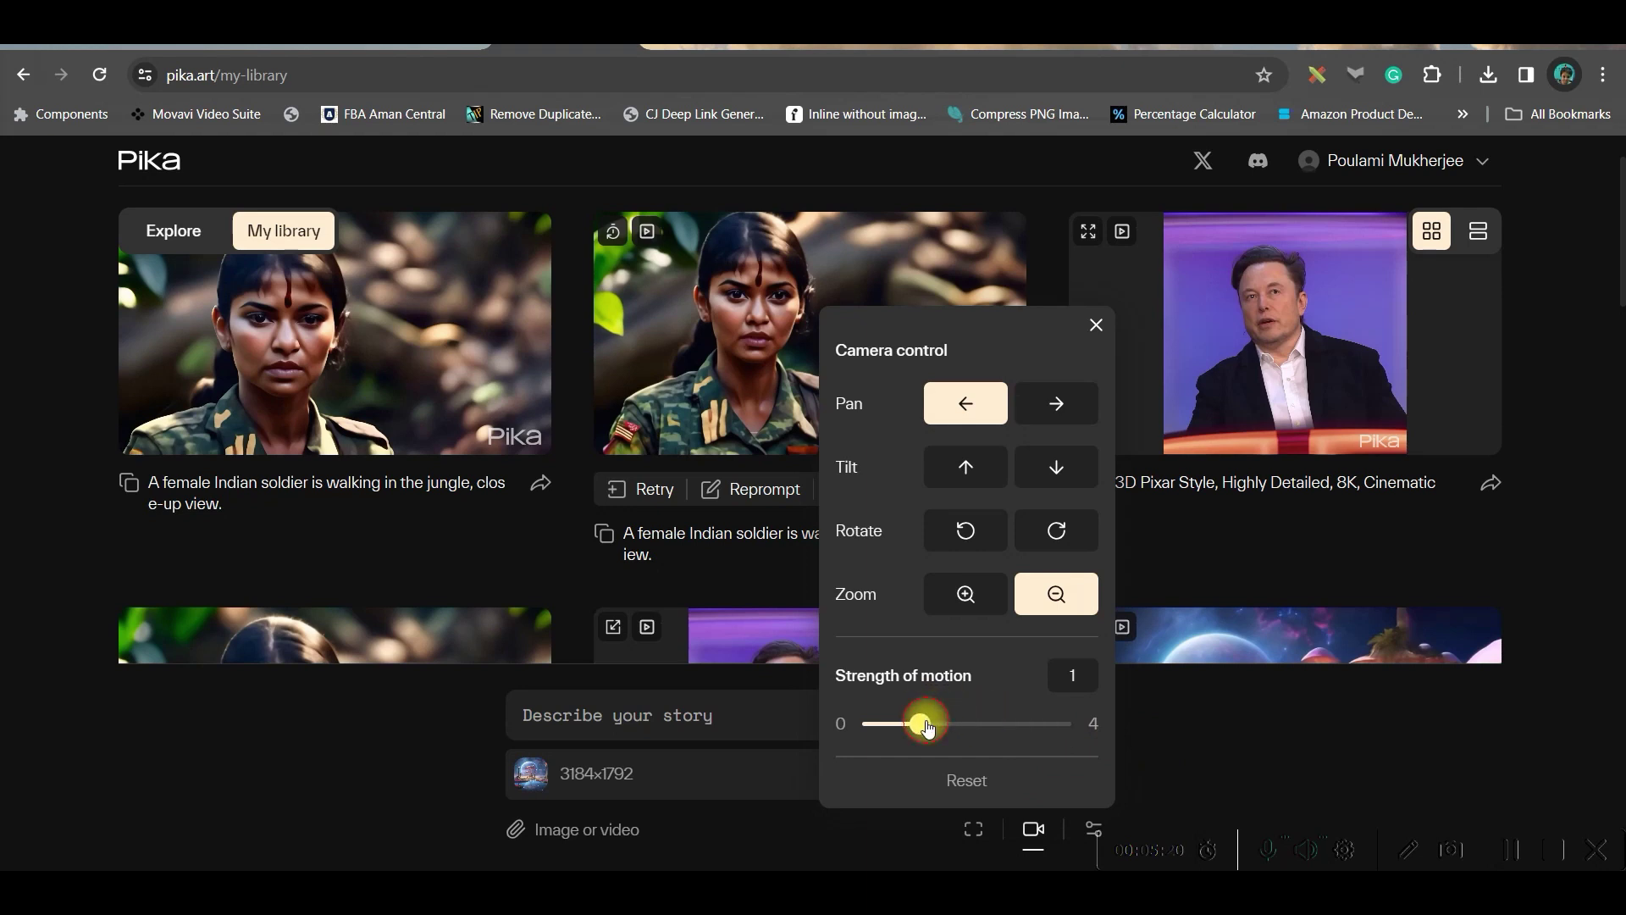
Add a negative prompt against extra people and blurry motion, with seed 1234
left_click(1171, 731)
left_click(1093, 828)
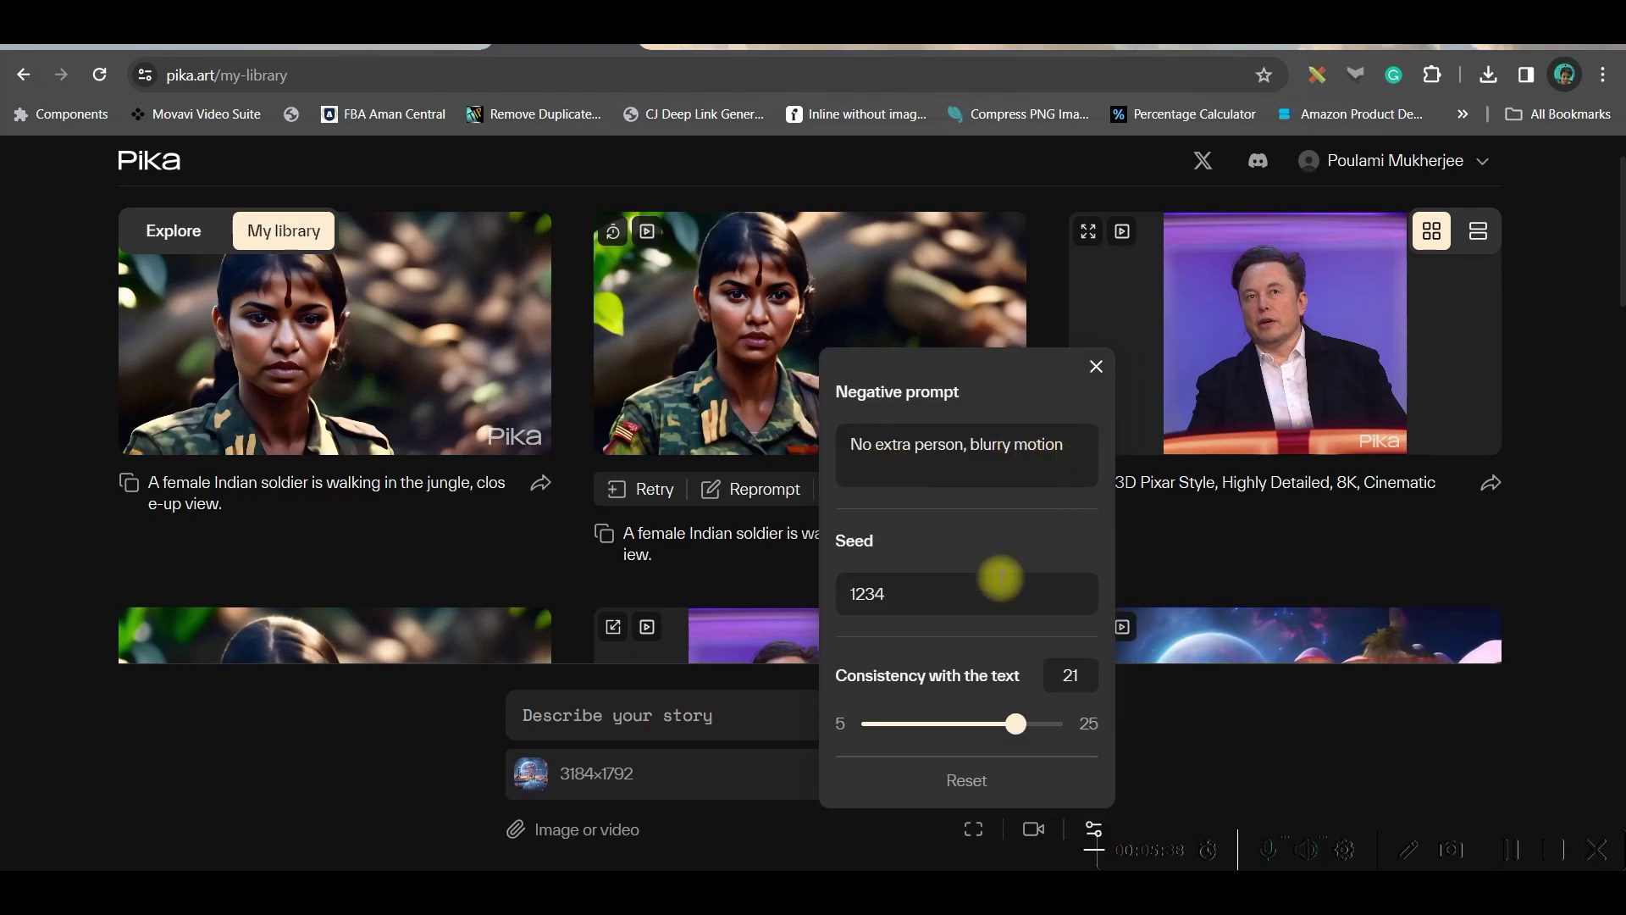
left_click(1134, 765)
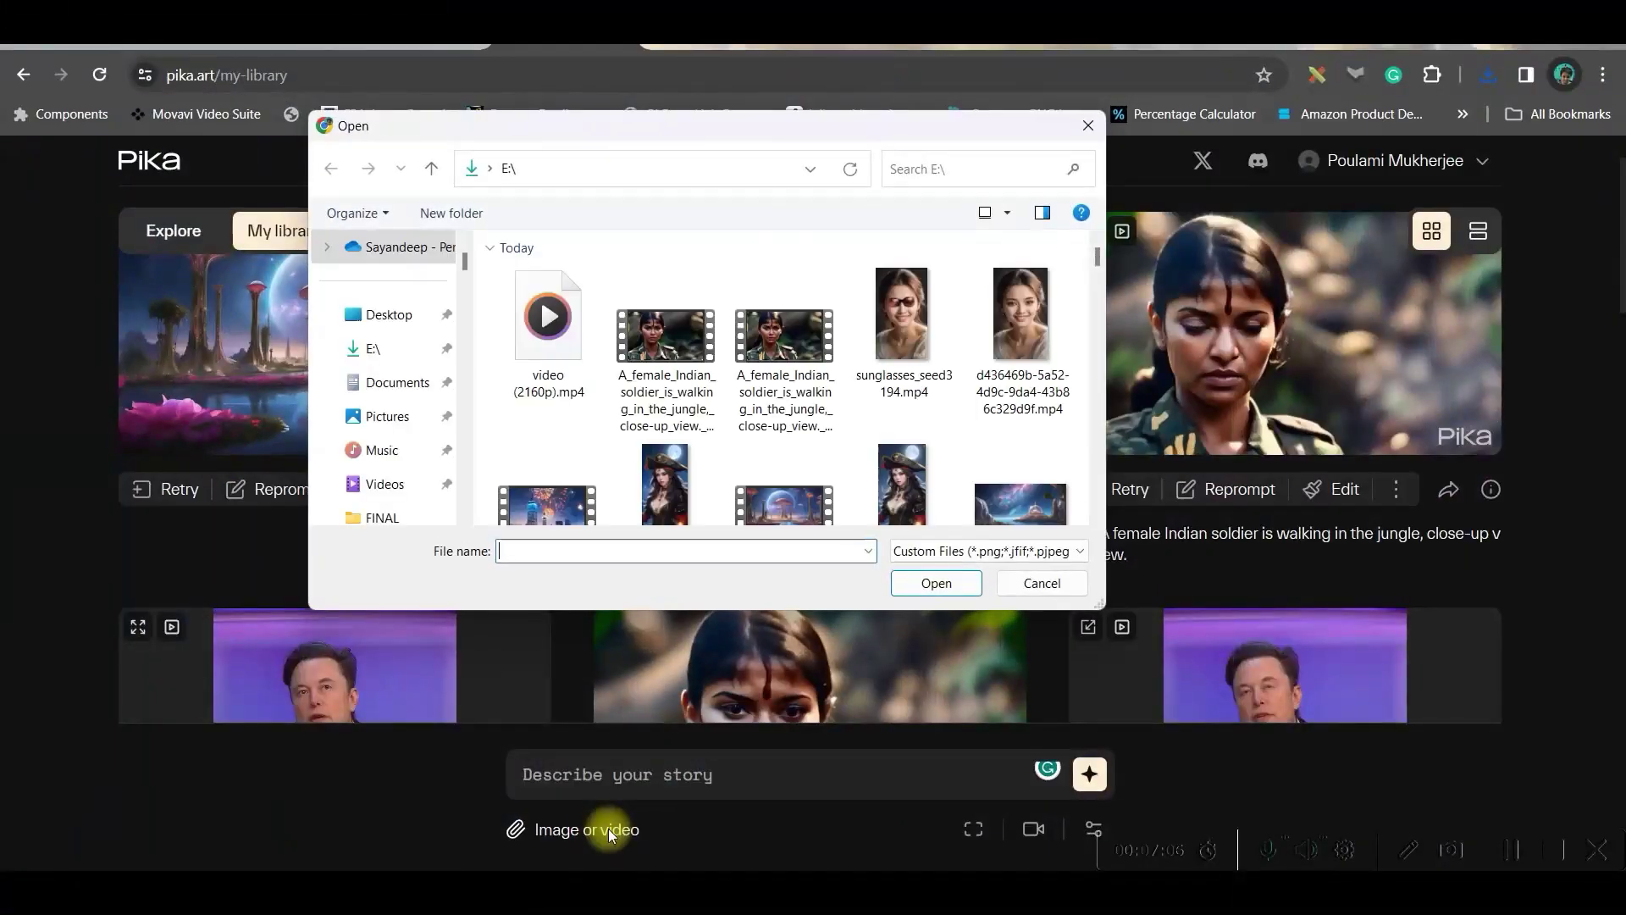
scroll(804, 461, "down", 3)
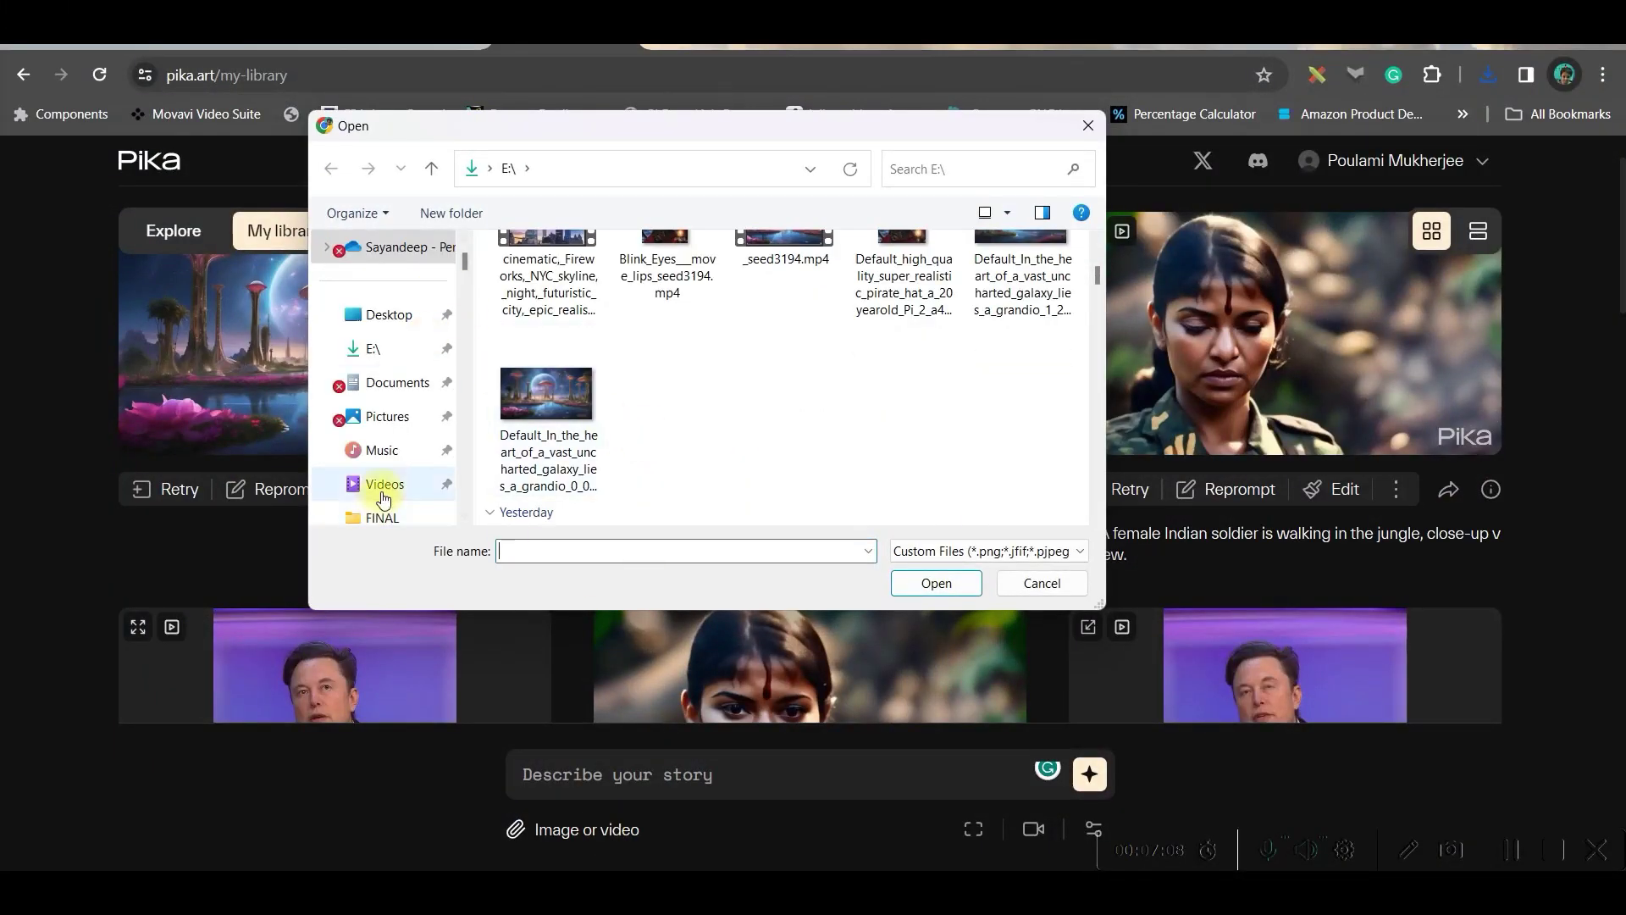
scroll(394, 430, "down", 3)
Attach ASSETS > Elon Clip.mp4, review FPS and parameters, and open the cartoon man result
left_click(388, 417)
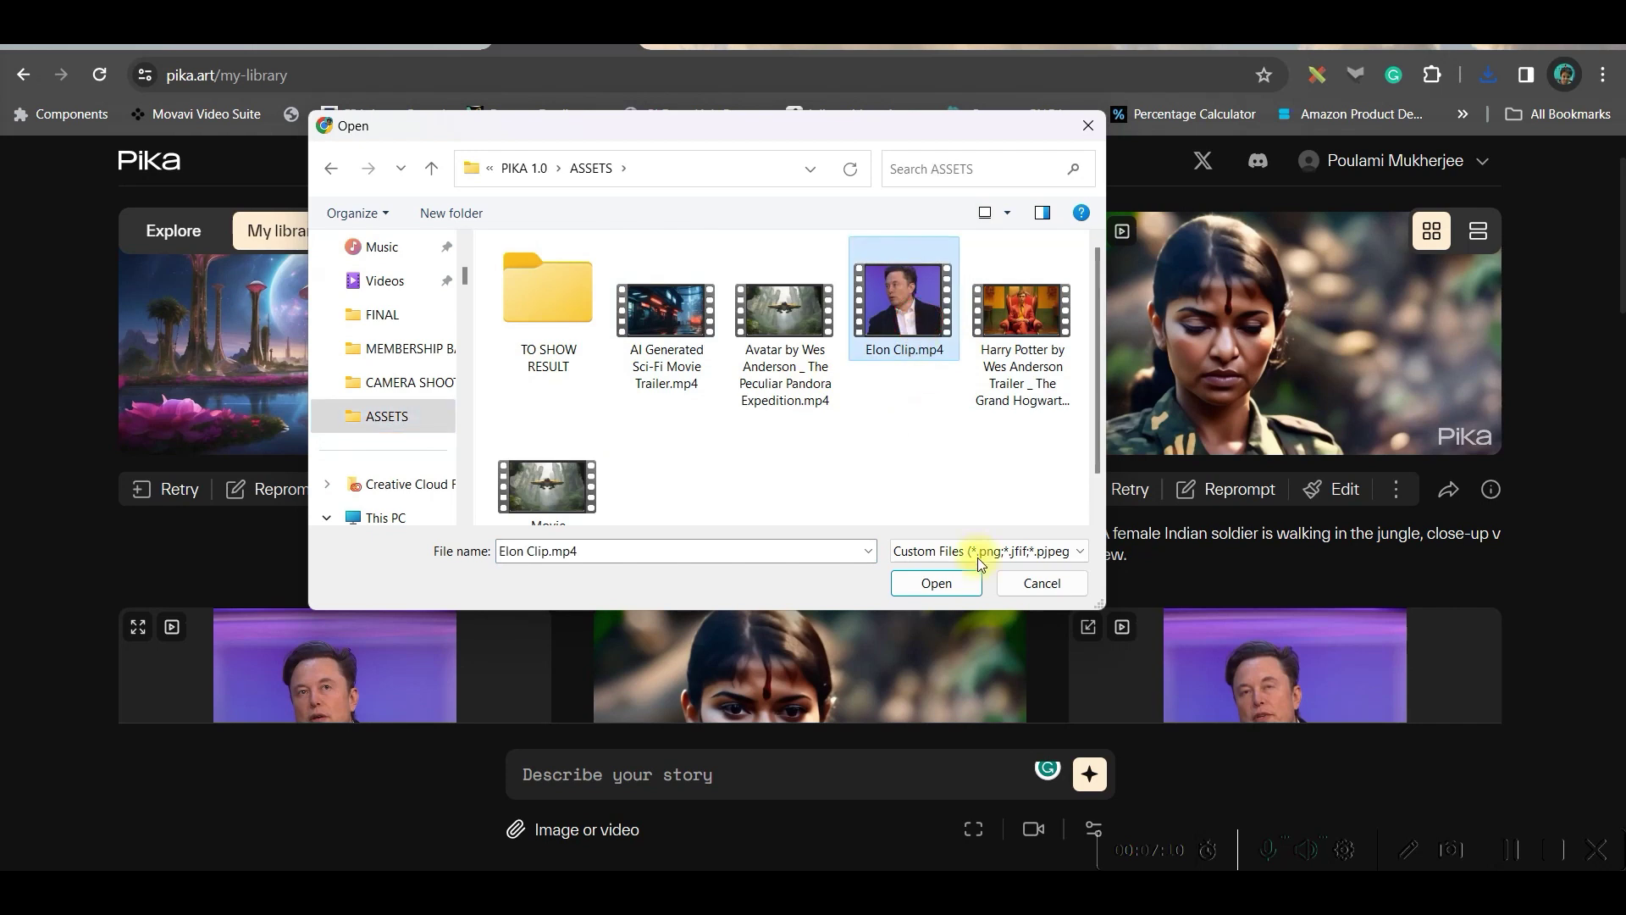
left_click(936, 584)
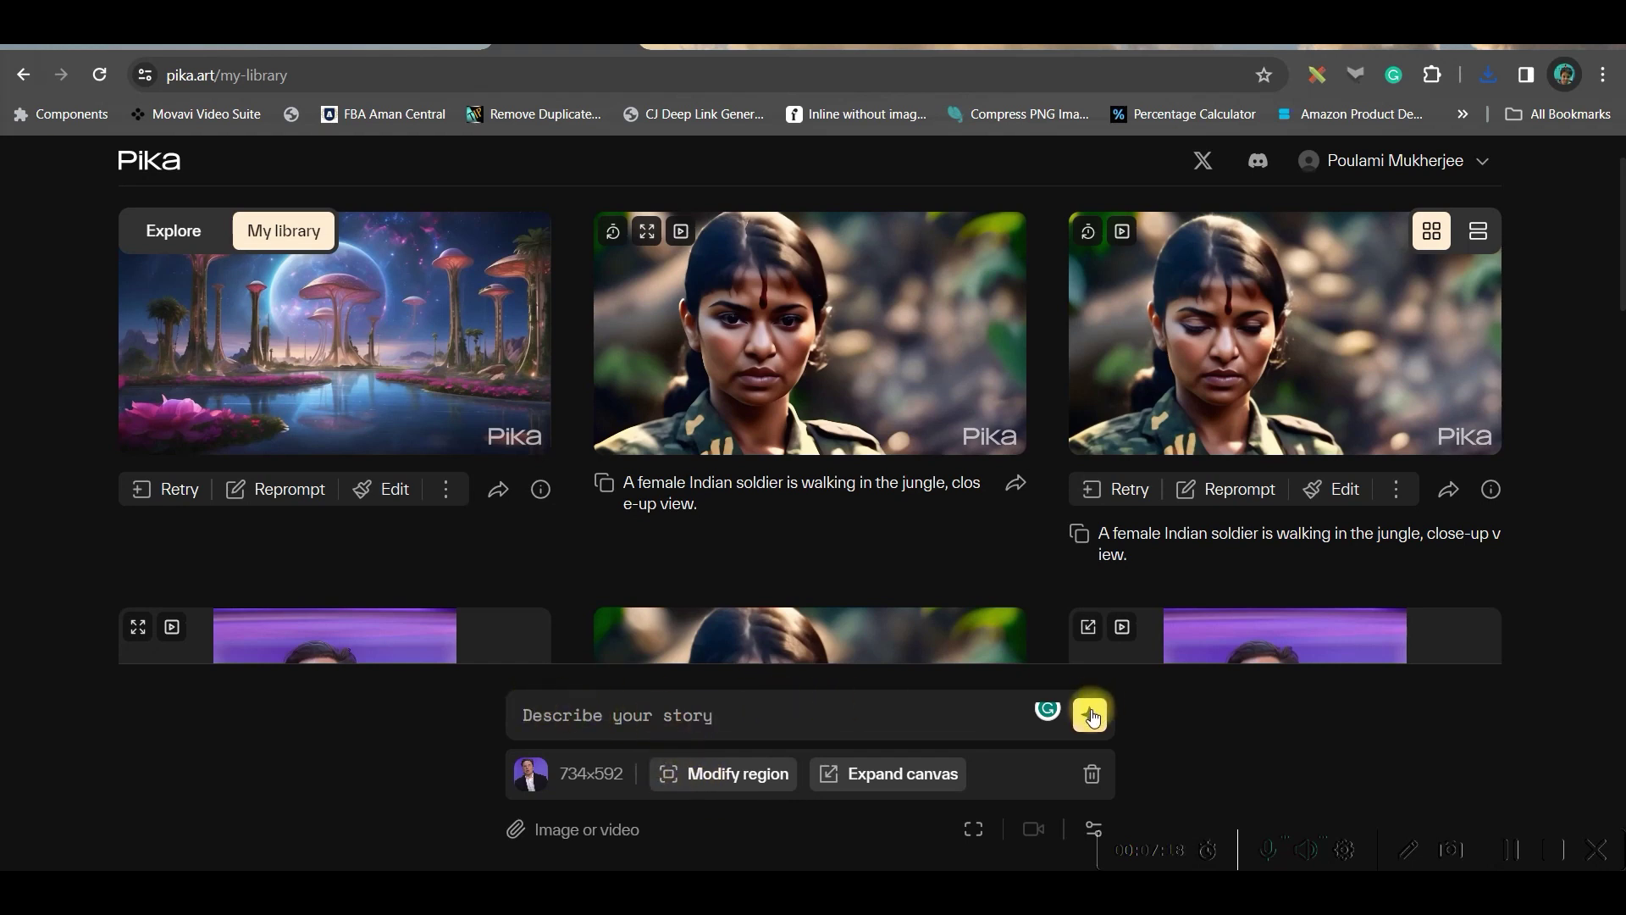
left_click(975, 831)
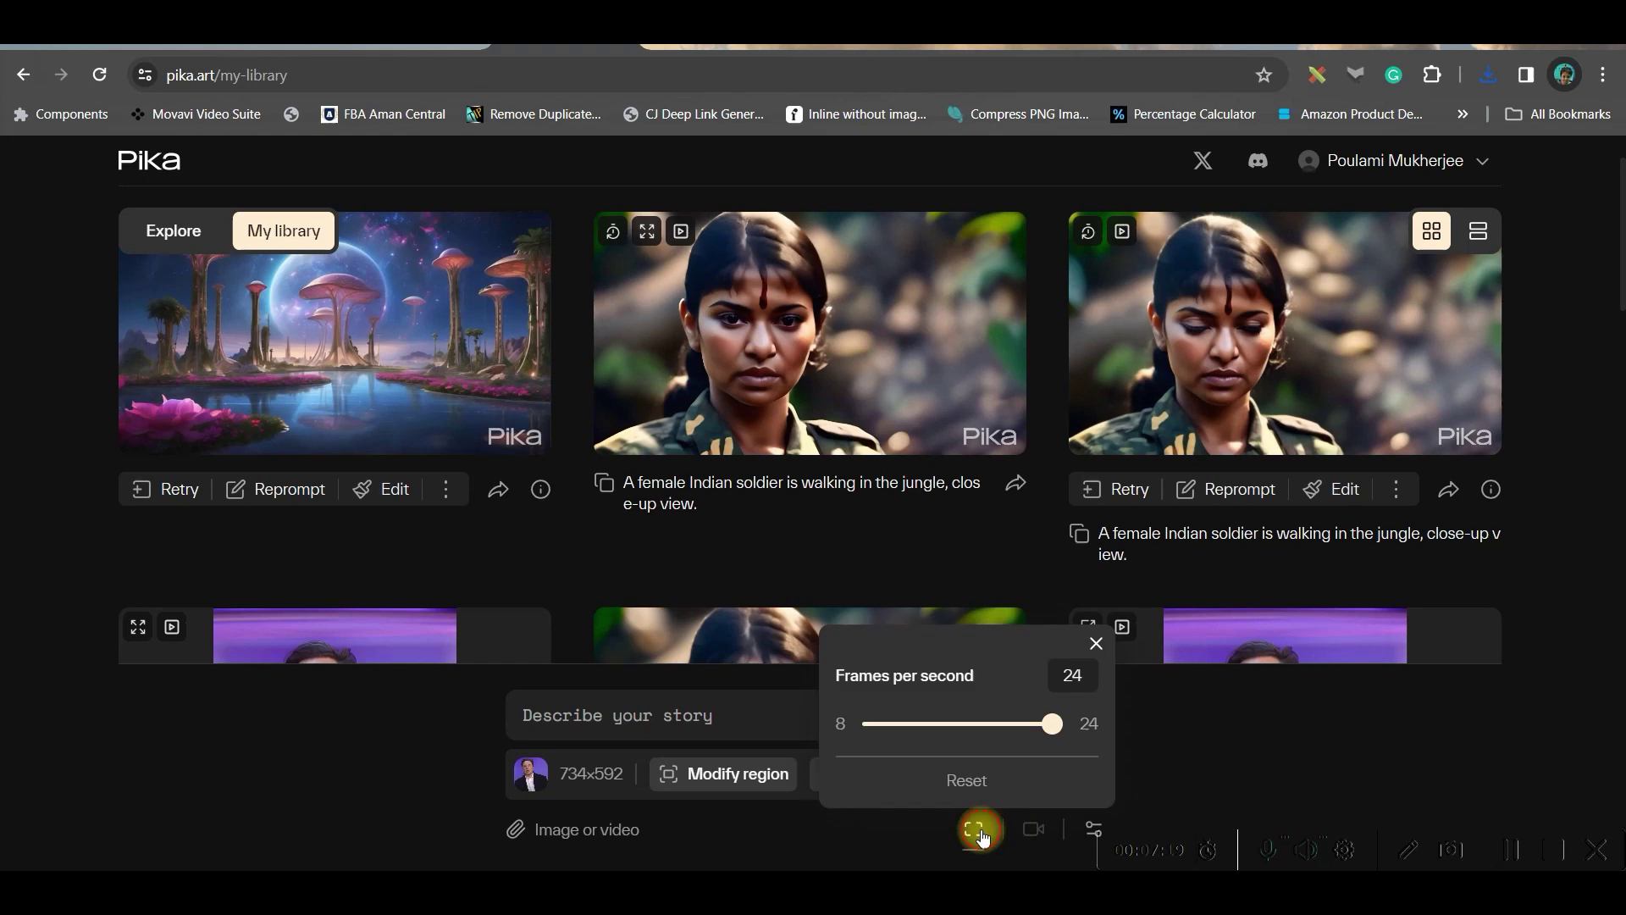
left_click(1083, 832)
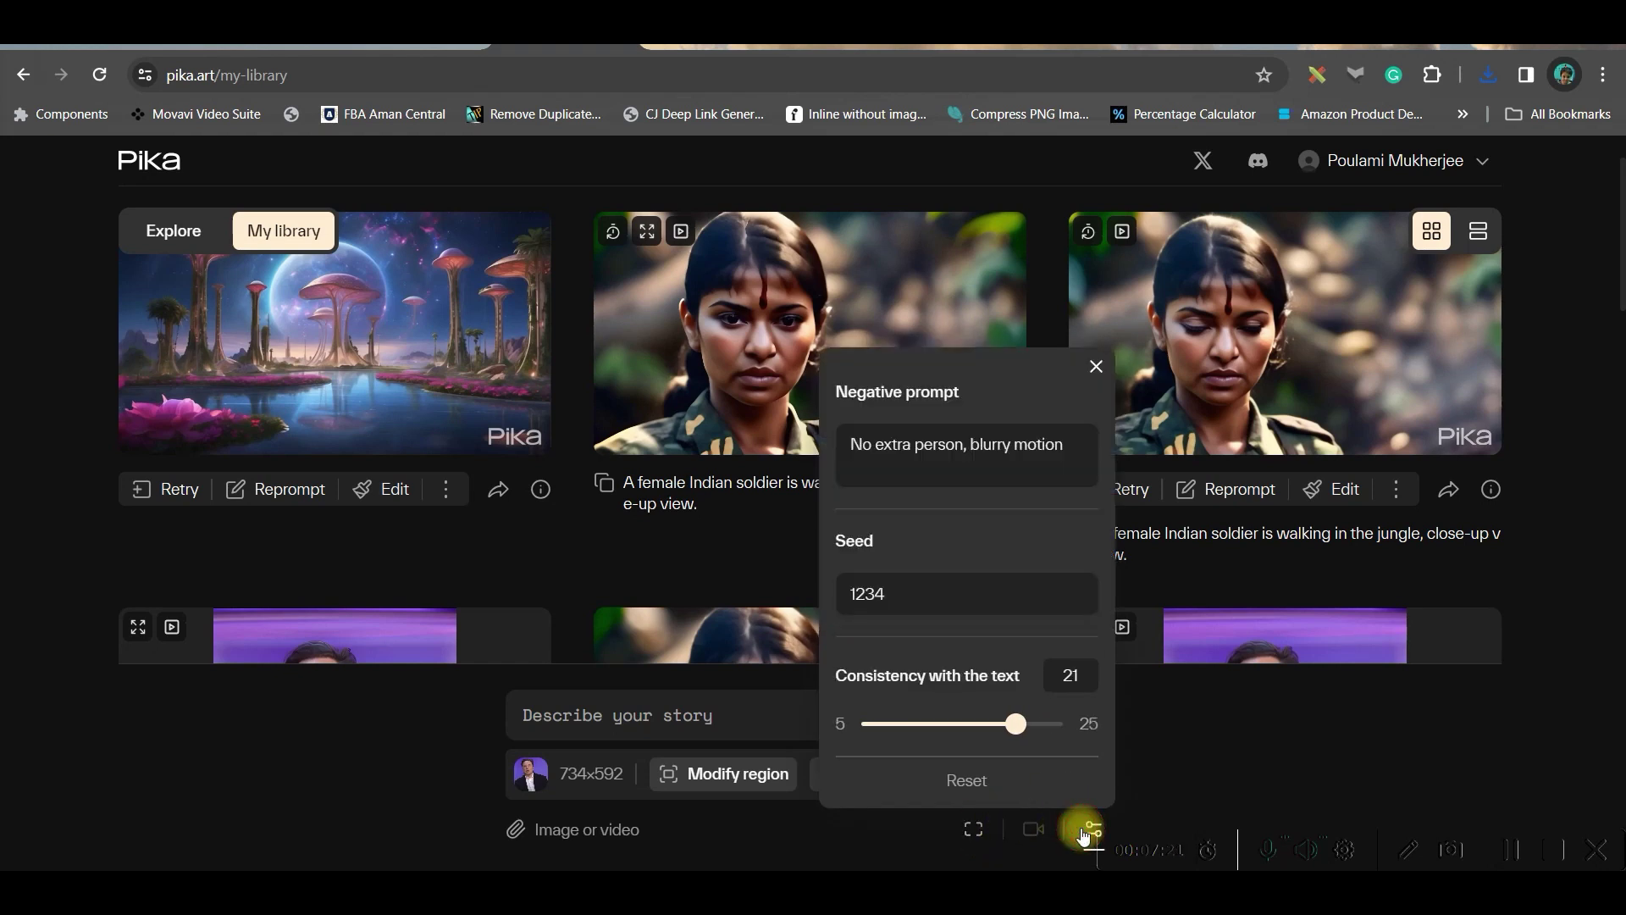
left_click(1093, 370)
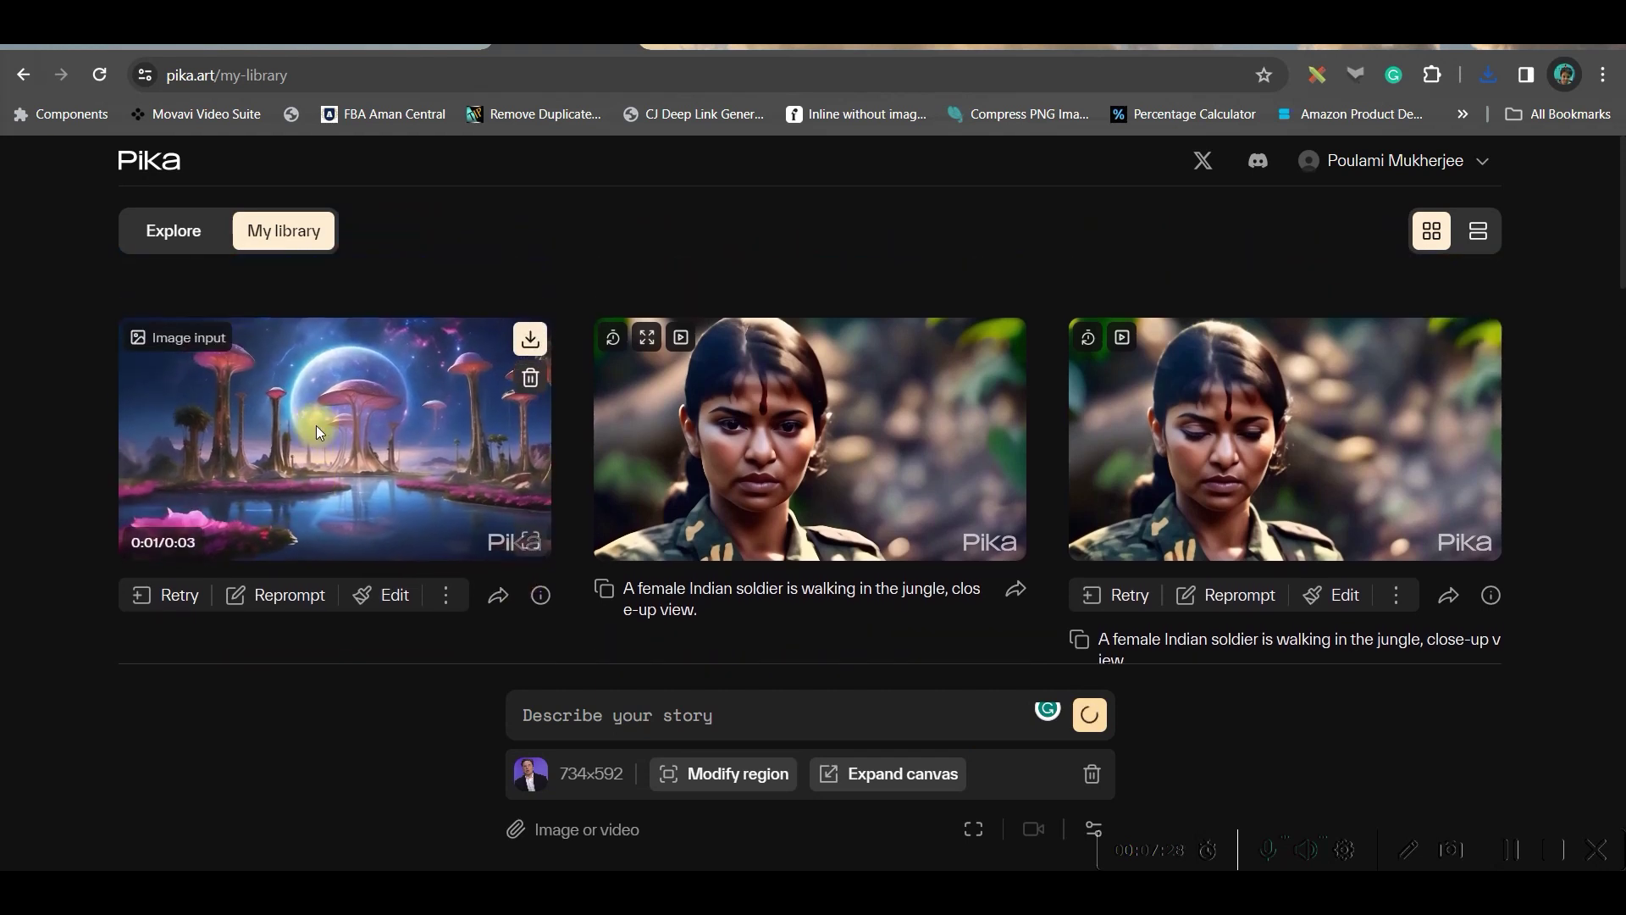
left_click(738, 520)
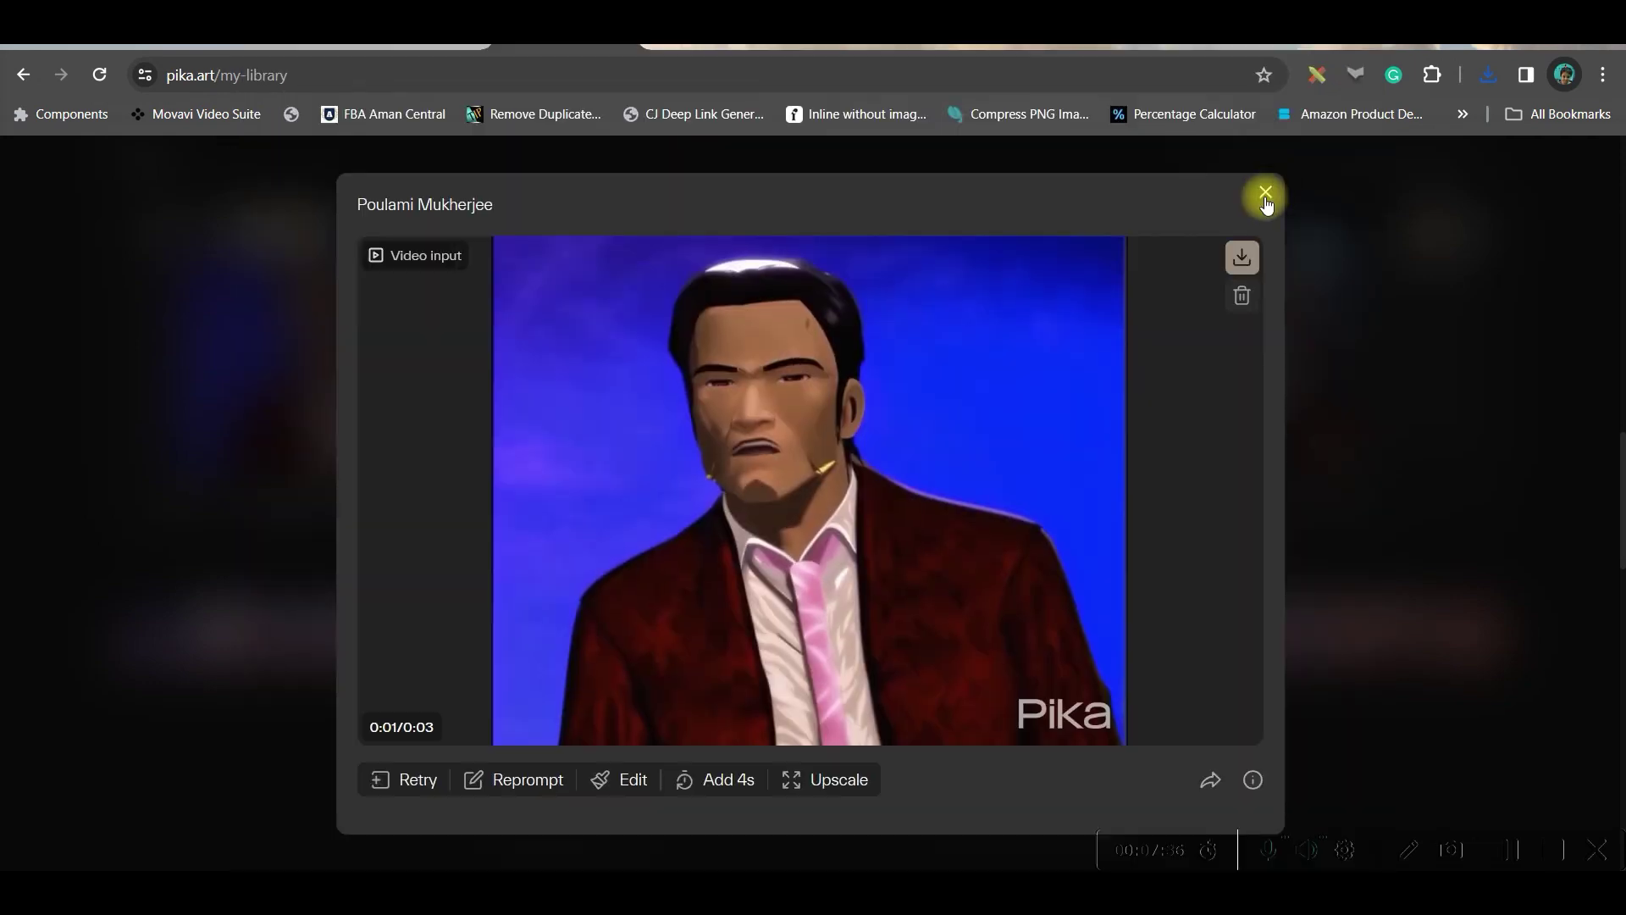
Close the cartoon man viewer and select the end of the style prompt
left_click(1255, 197)
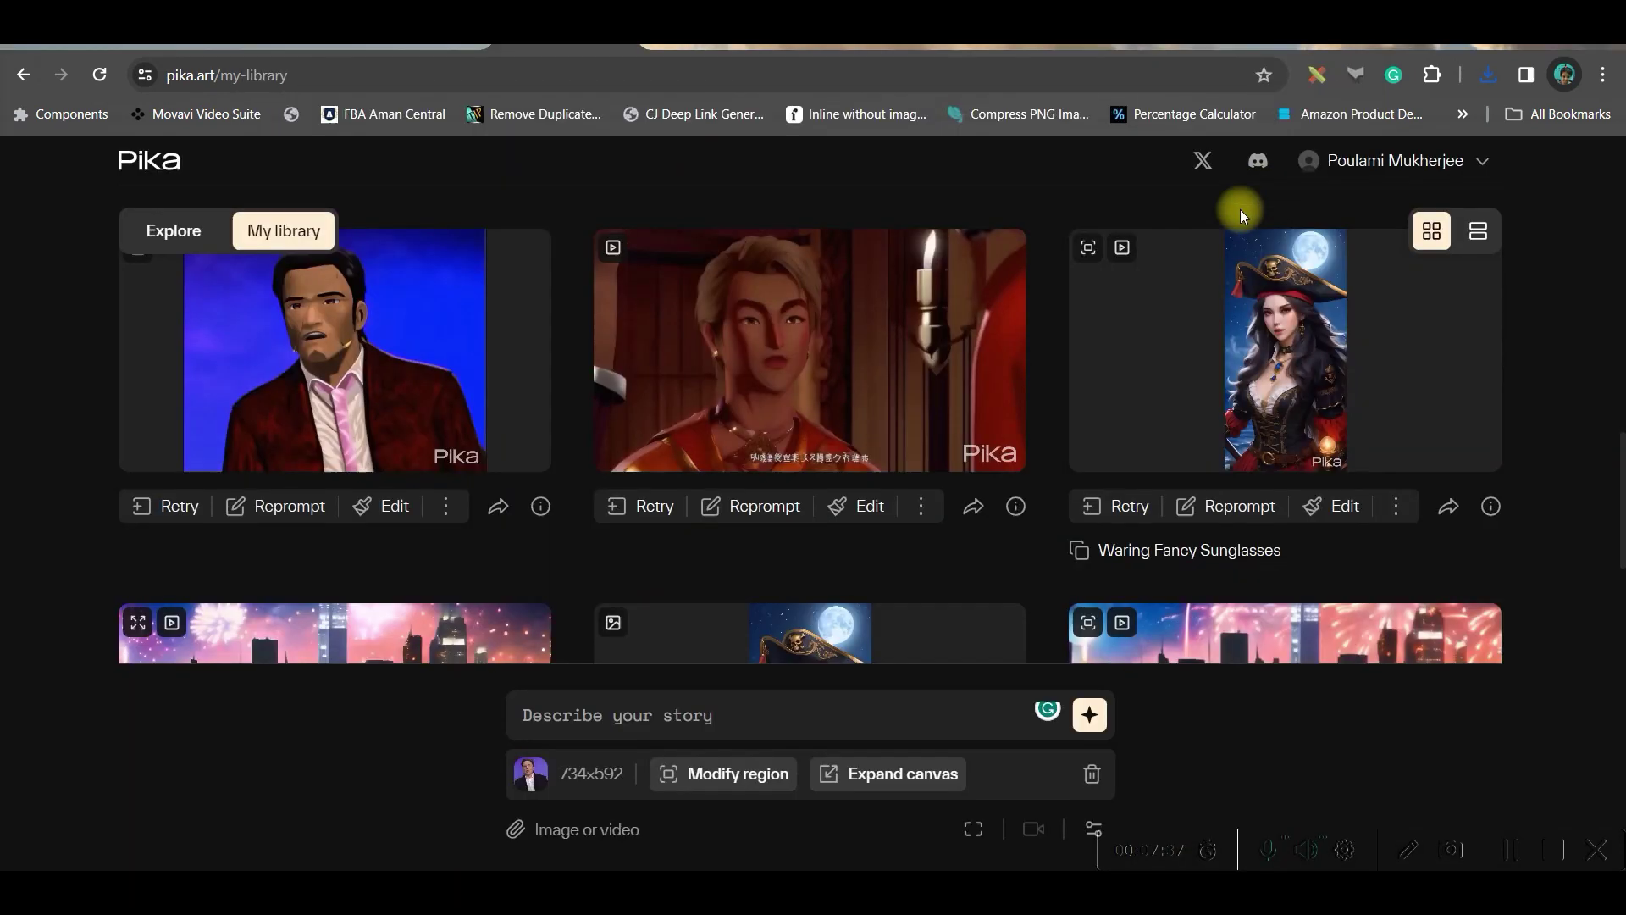
scroll(849, 718, "down", 3)
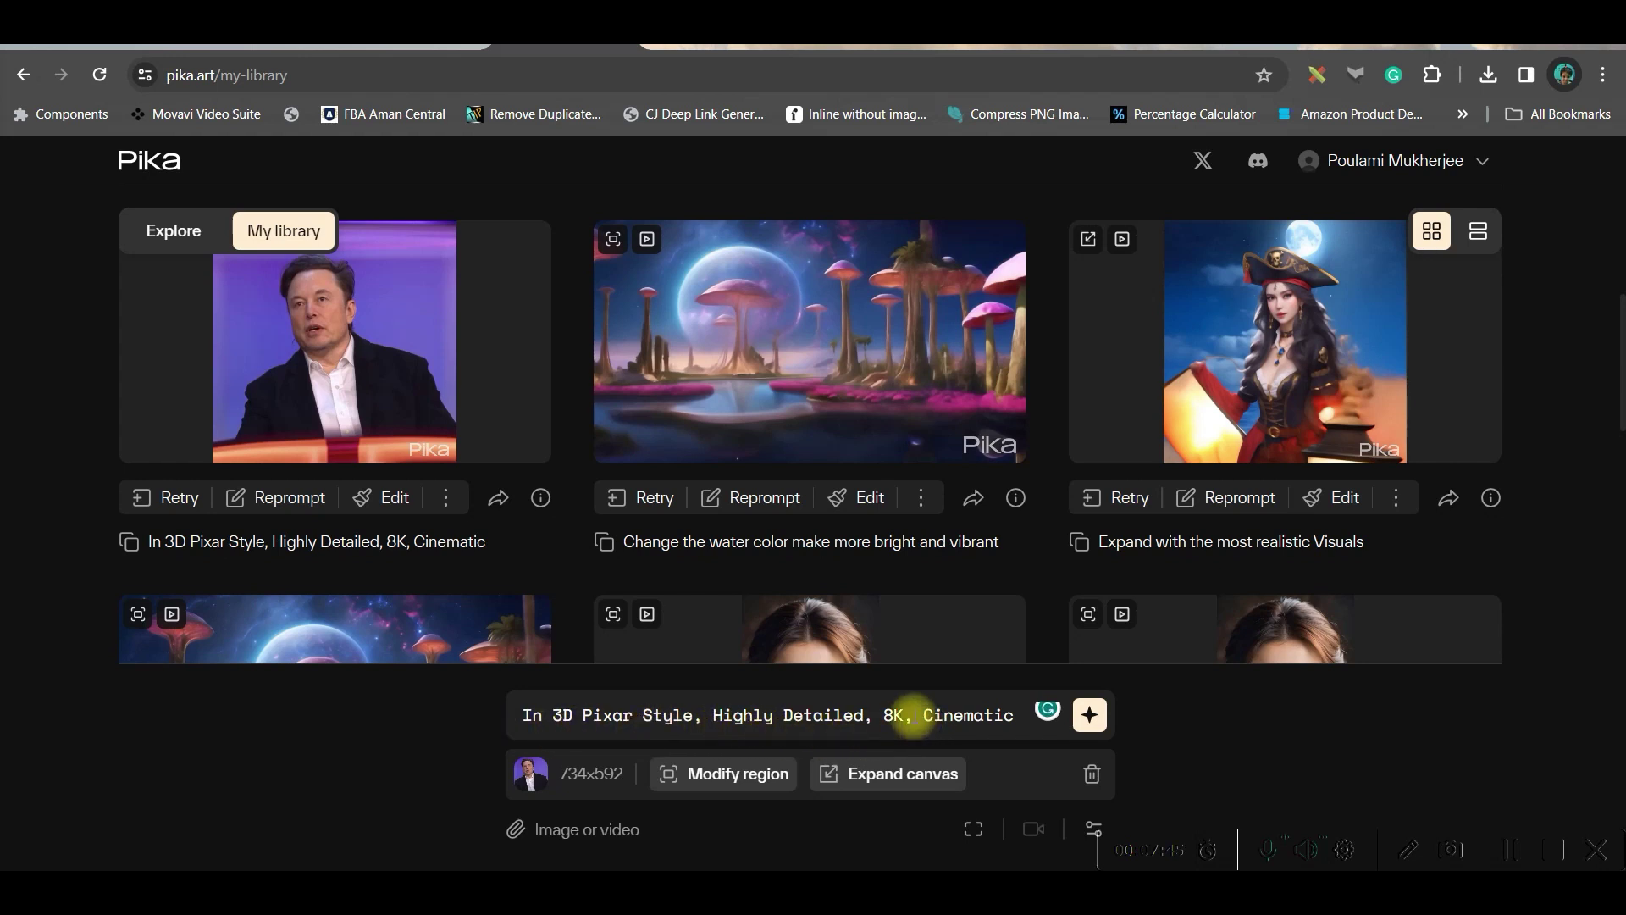
left_click_drag(942, 715, 1020, 726)
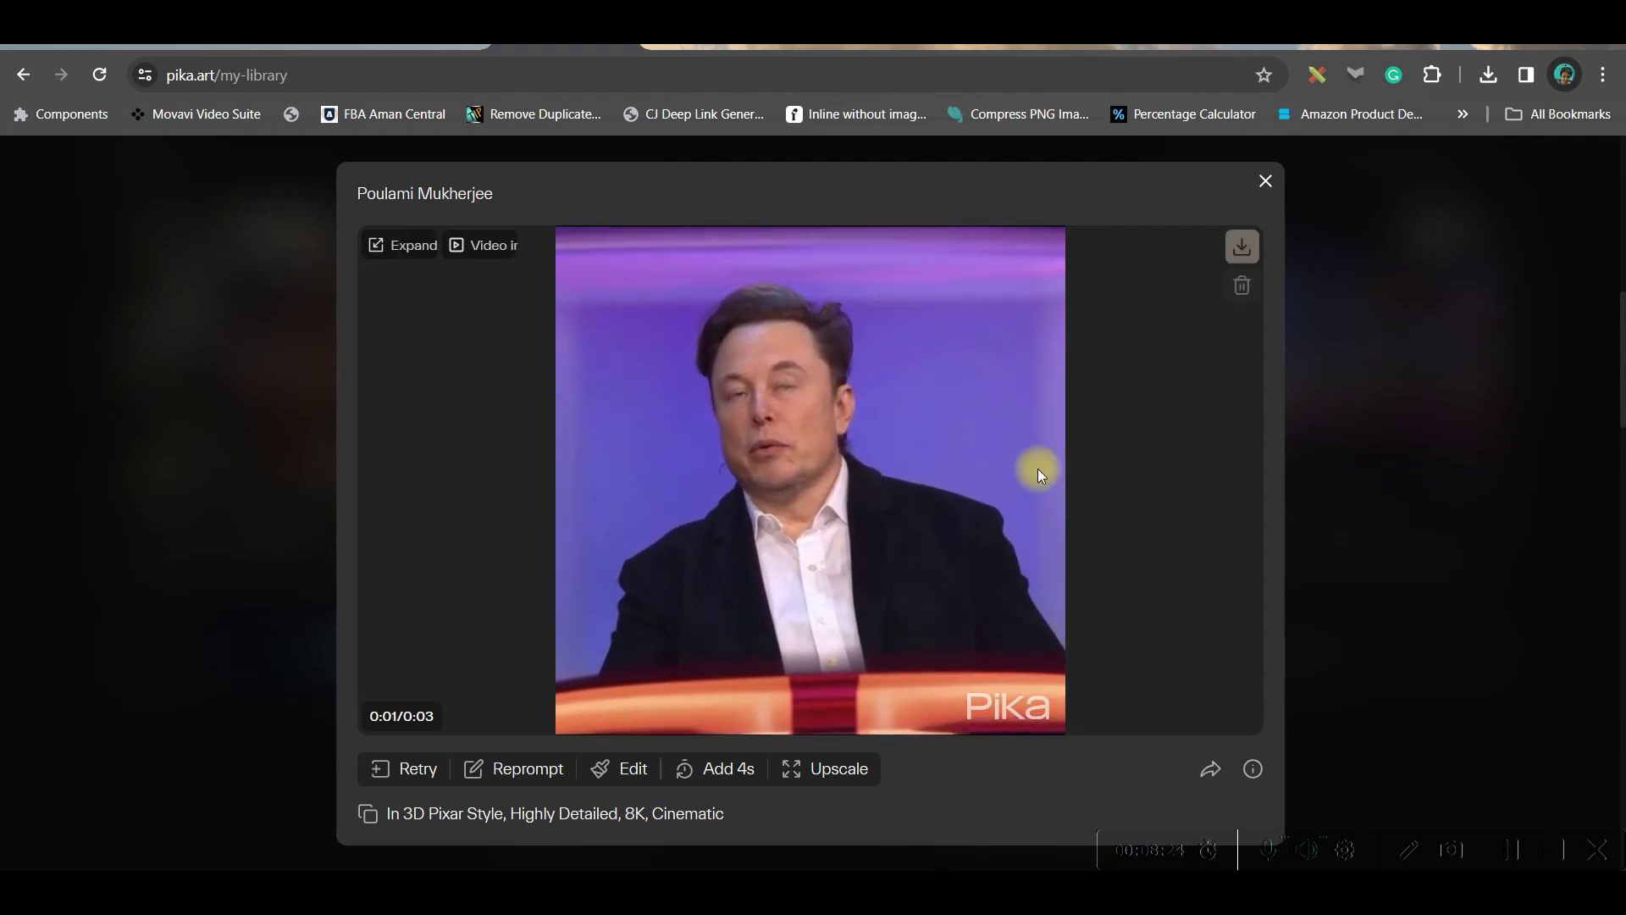
Close the Pixar-style clip viewer and attach the cinematic fireworks city video
left_click(1266, 182)
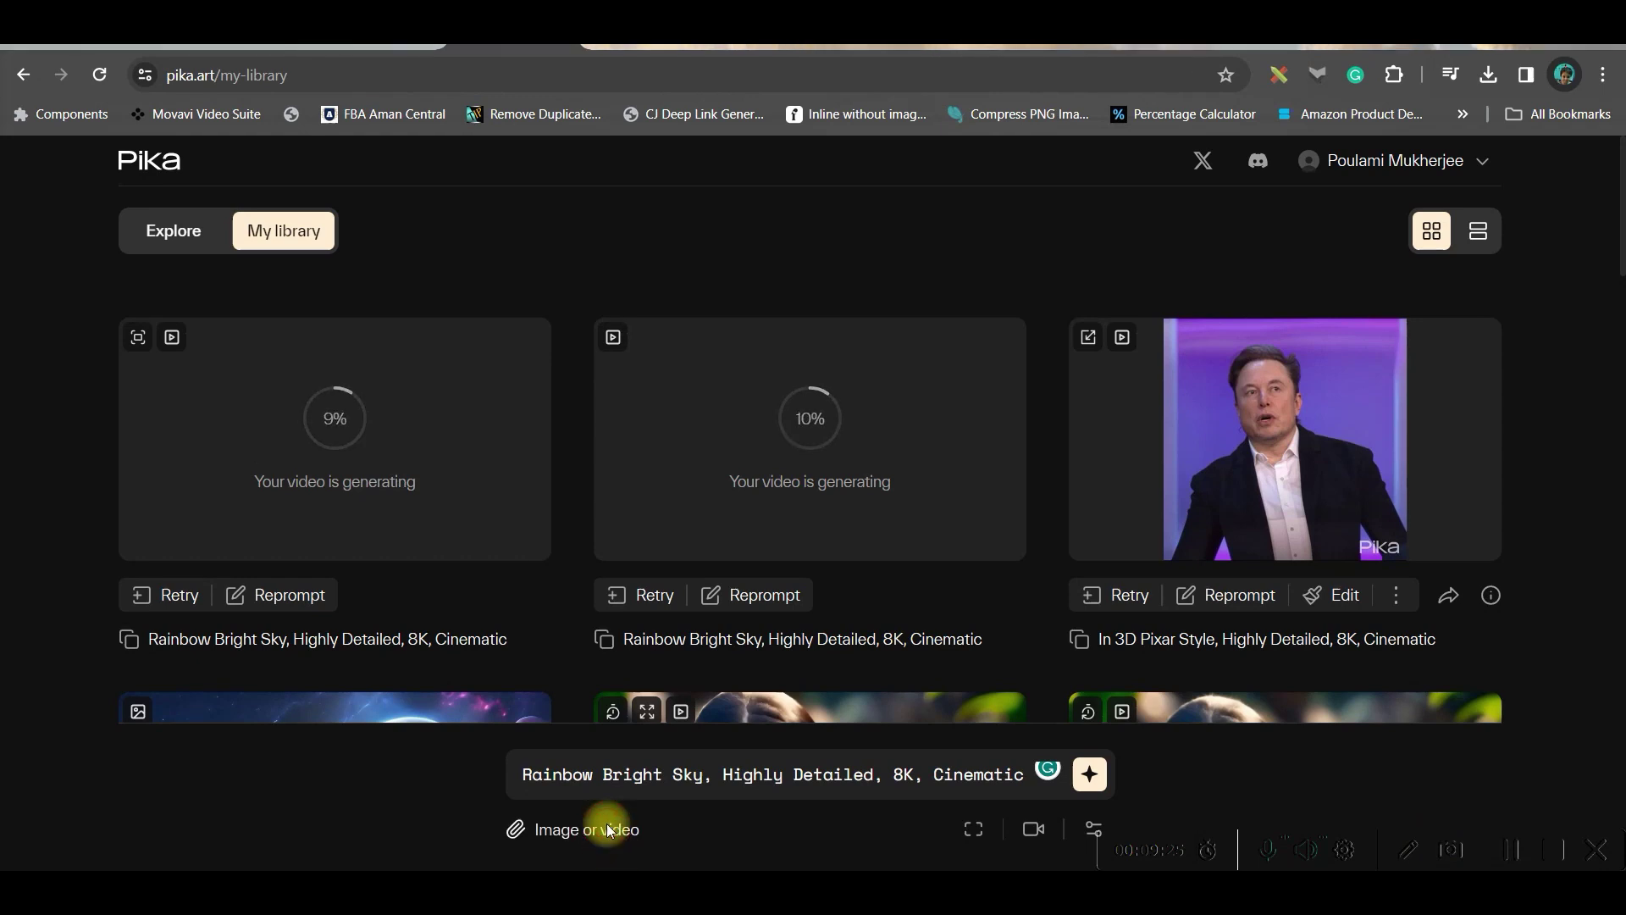
scroll(779, 450, "down", 2)
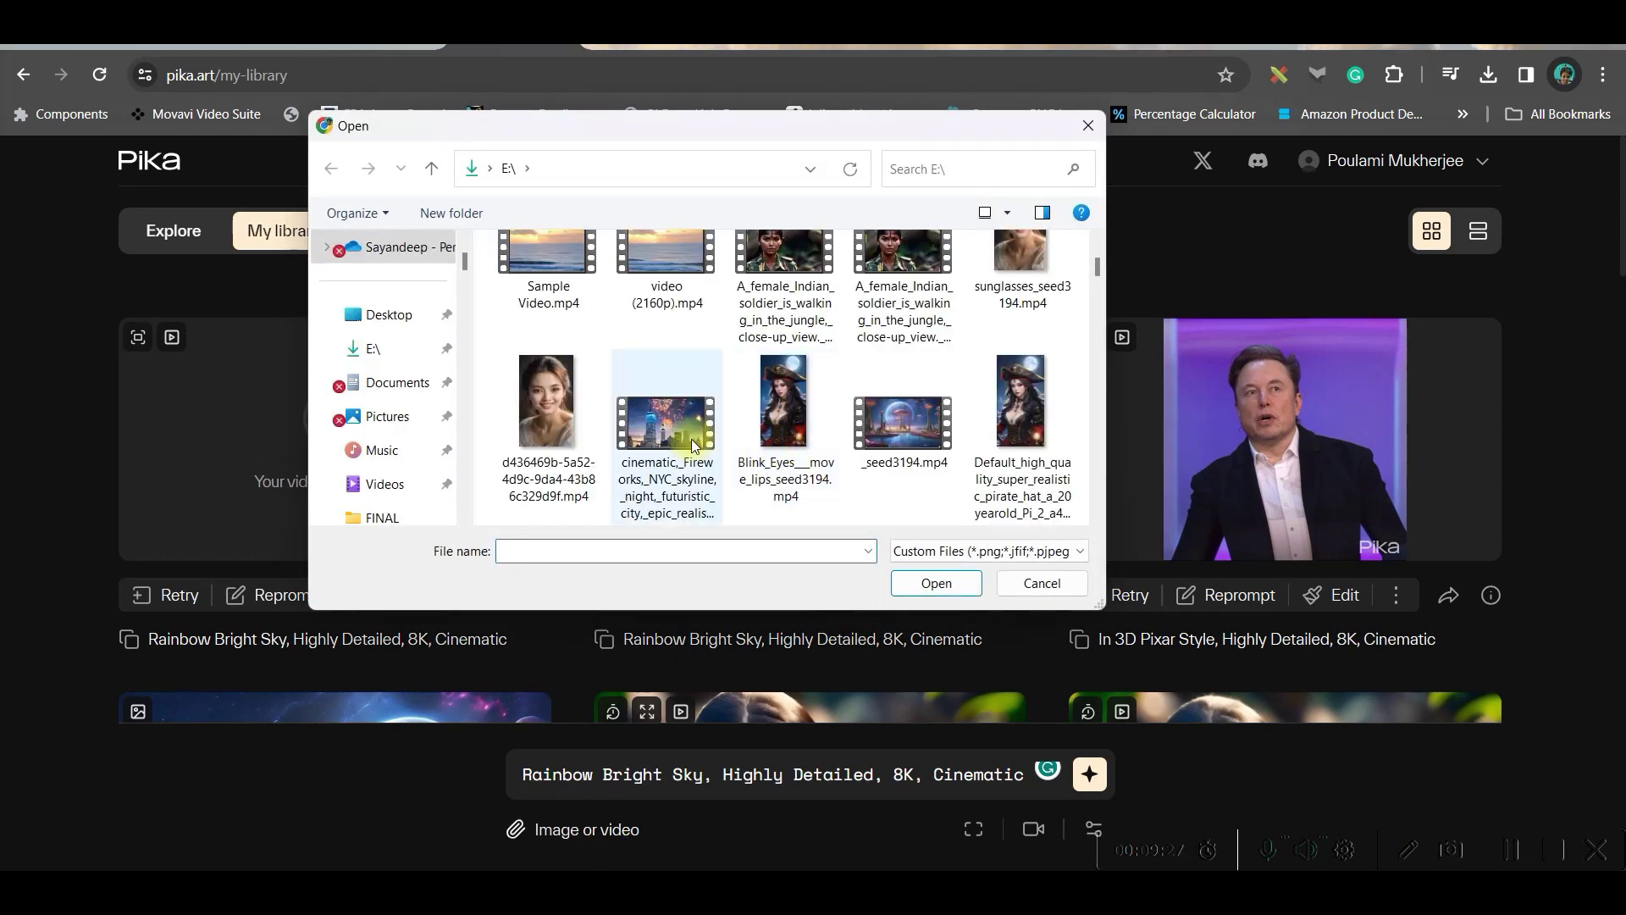
left_click(686, 435)
left_click(937, 584)
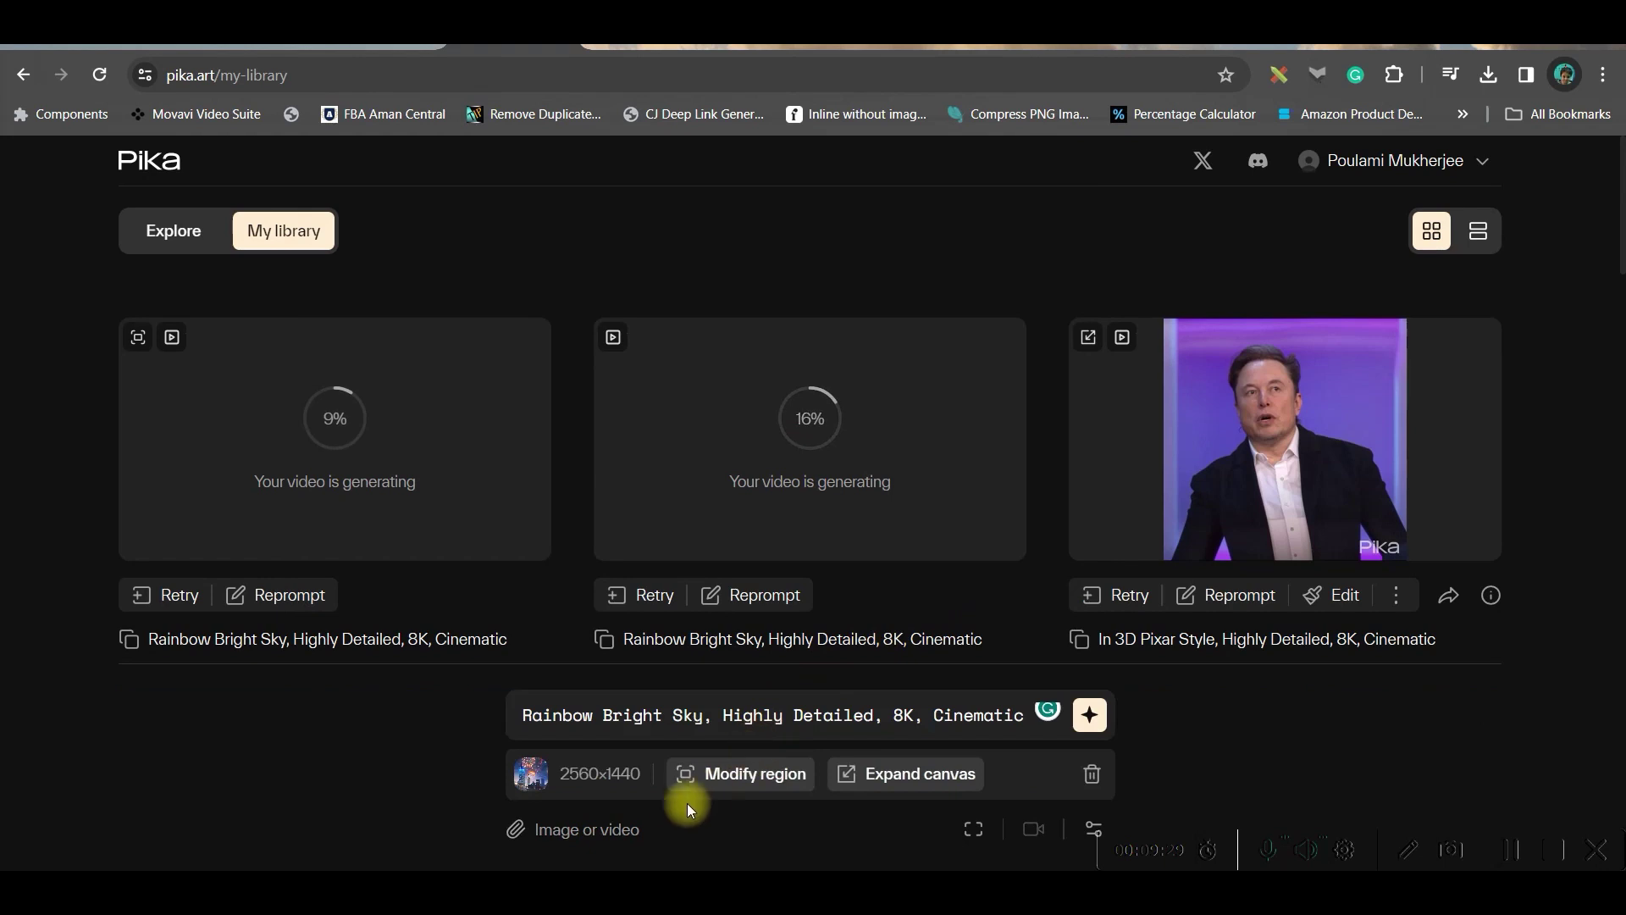
Box the sky region of the fireworks clip and generate the rainbow bright sky edit
left_click(753, 773)
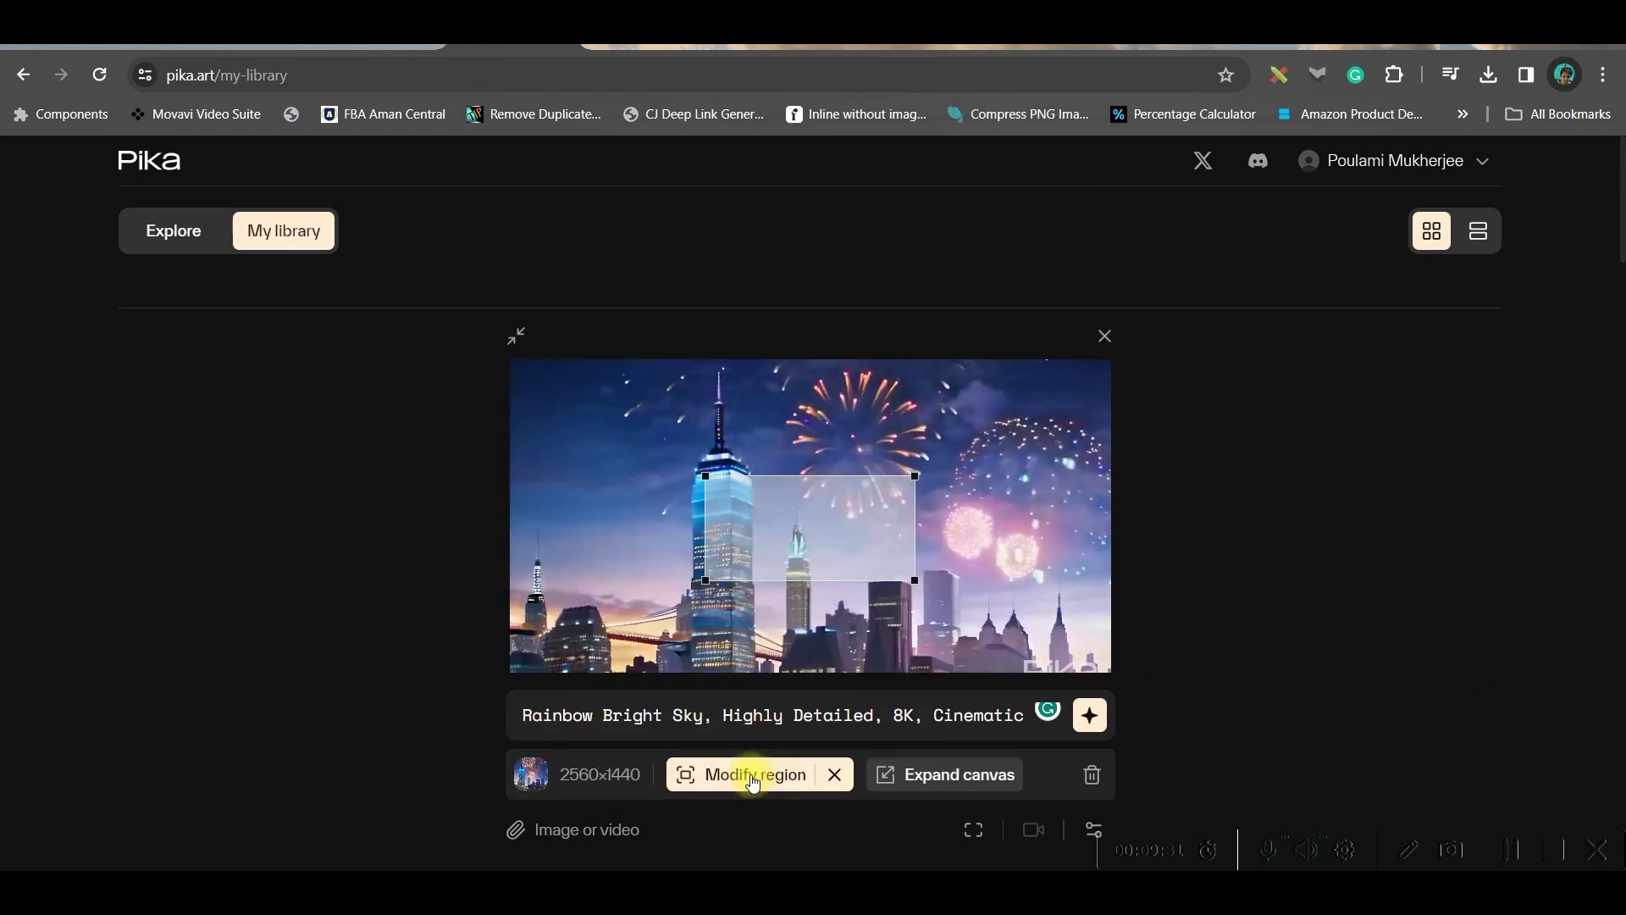
left_click_drag(744, 500, 540, 367)
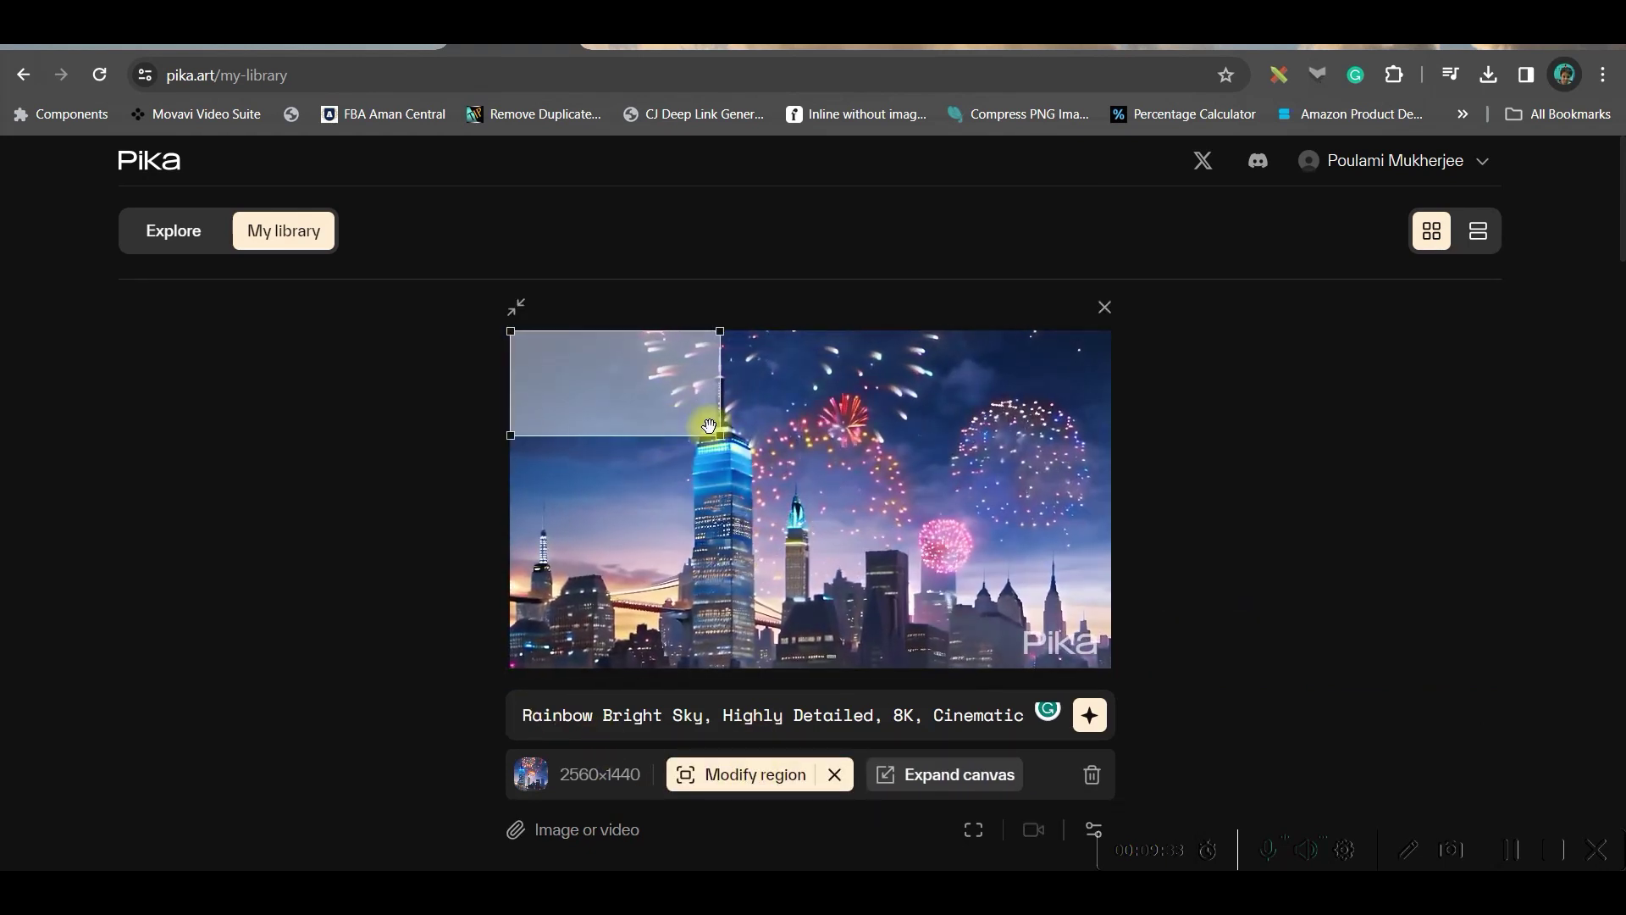
mouse_move(721, 435)
left_mouse_down()
mouse_move(914, 544)
mouse_move(1108, 587)
left_mouse_up()
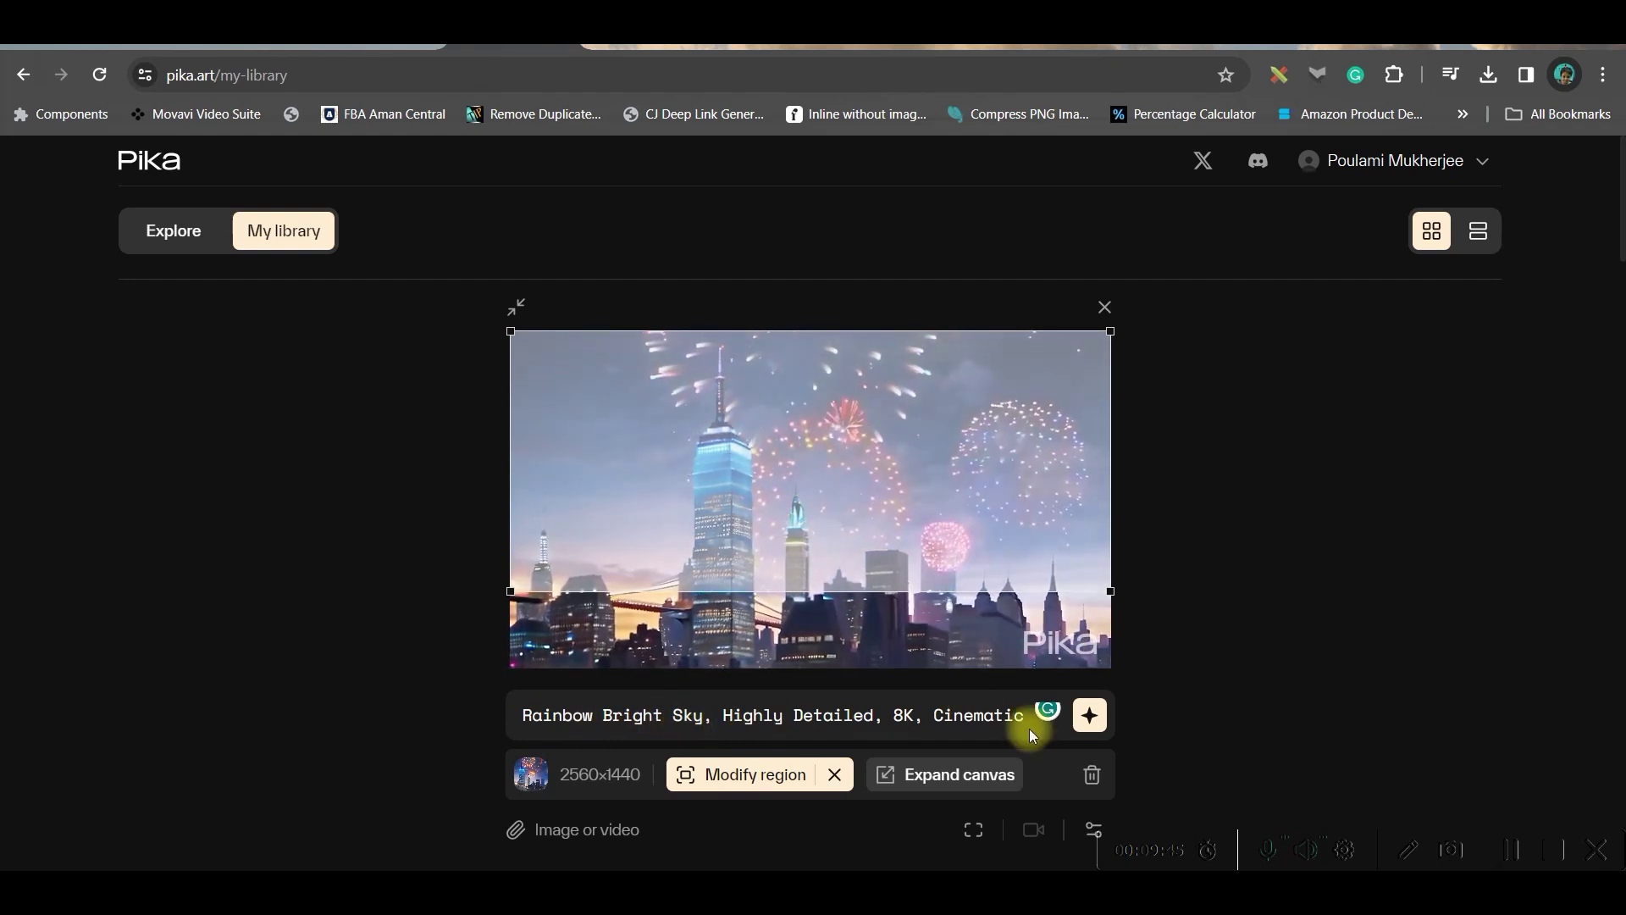
left_click(1087, 713)
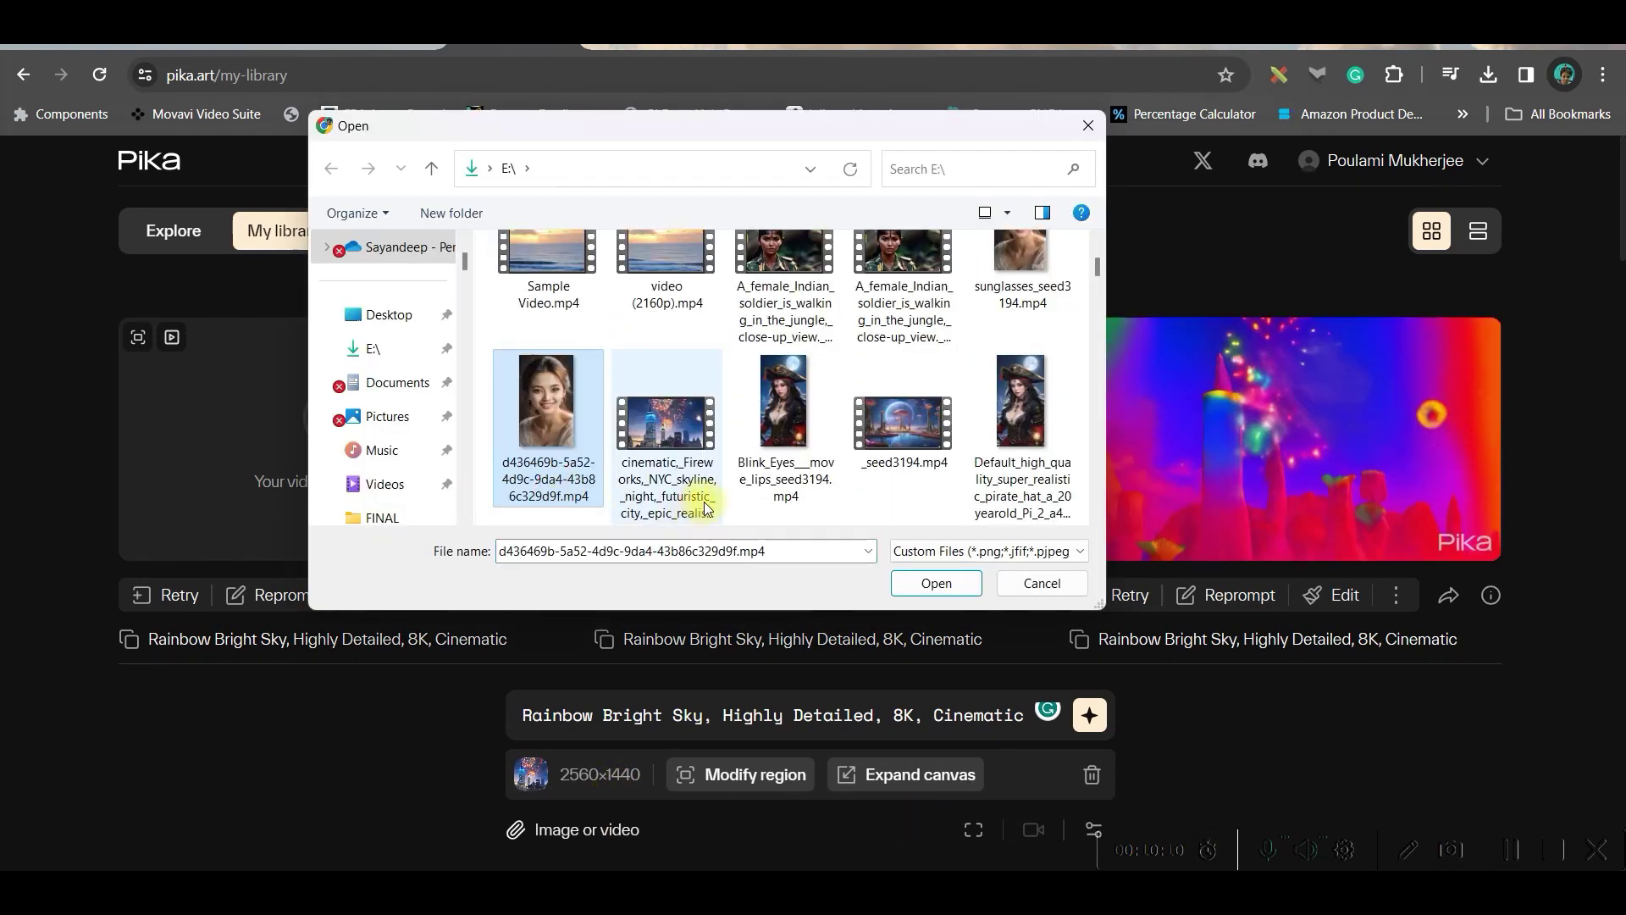
Attach the smiling woman portrait, box her eyes, and generate the glasses version
left_click(940, 582)
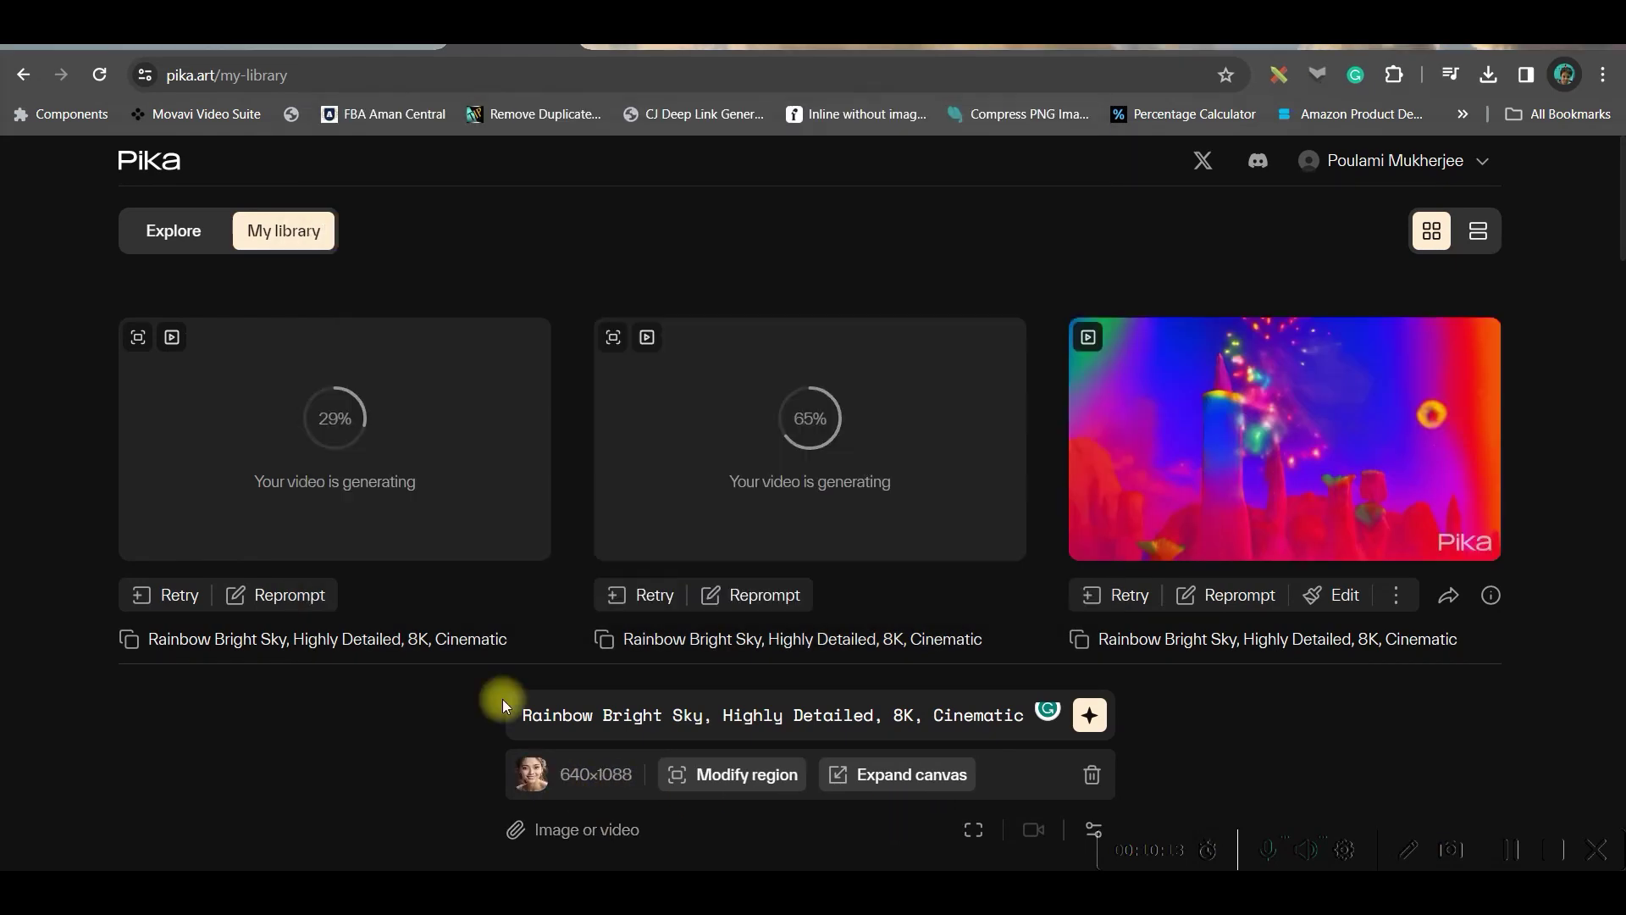
left_click(731, 777)
mouse_move(802, 508)
left_mouse_down()
mouse_move(936, 556)
mouse_move(860, 503)
left_mouse_up()
left_click(734, 489)
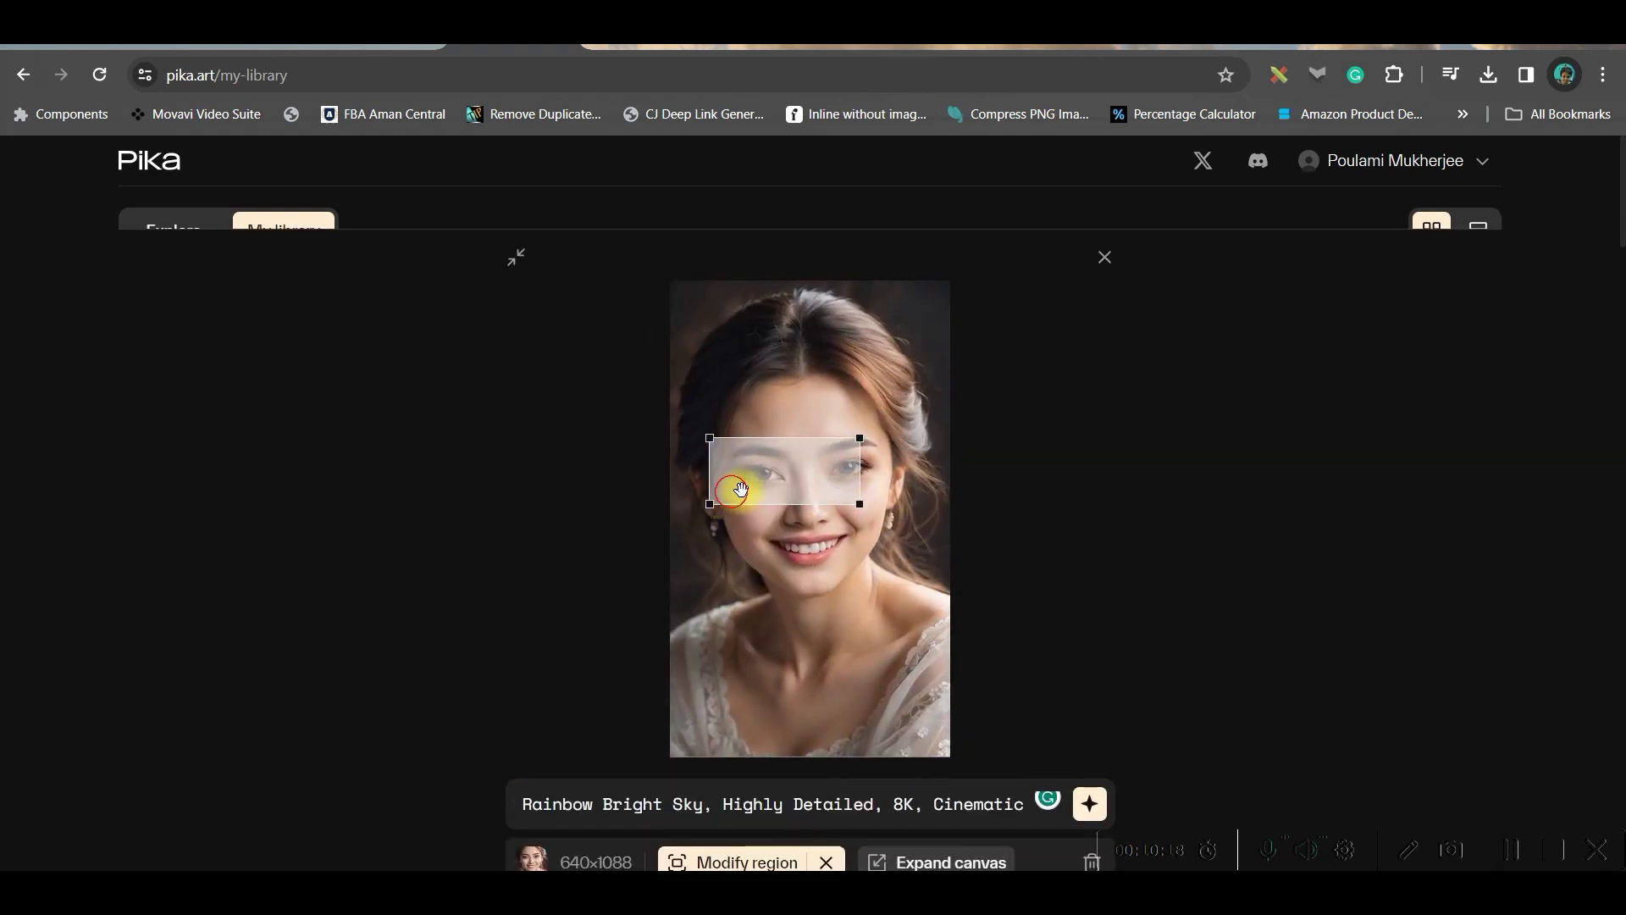
left_click_drag(739, 489, 739, 487)
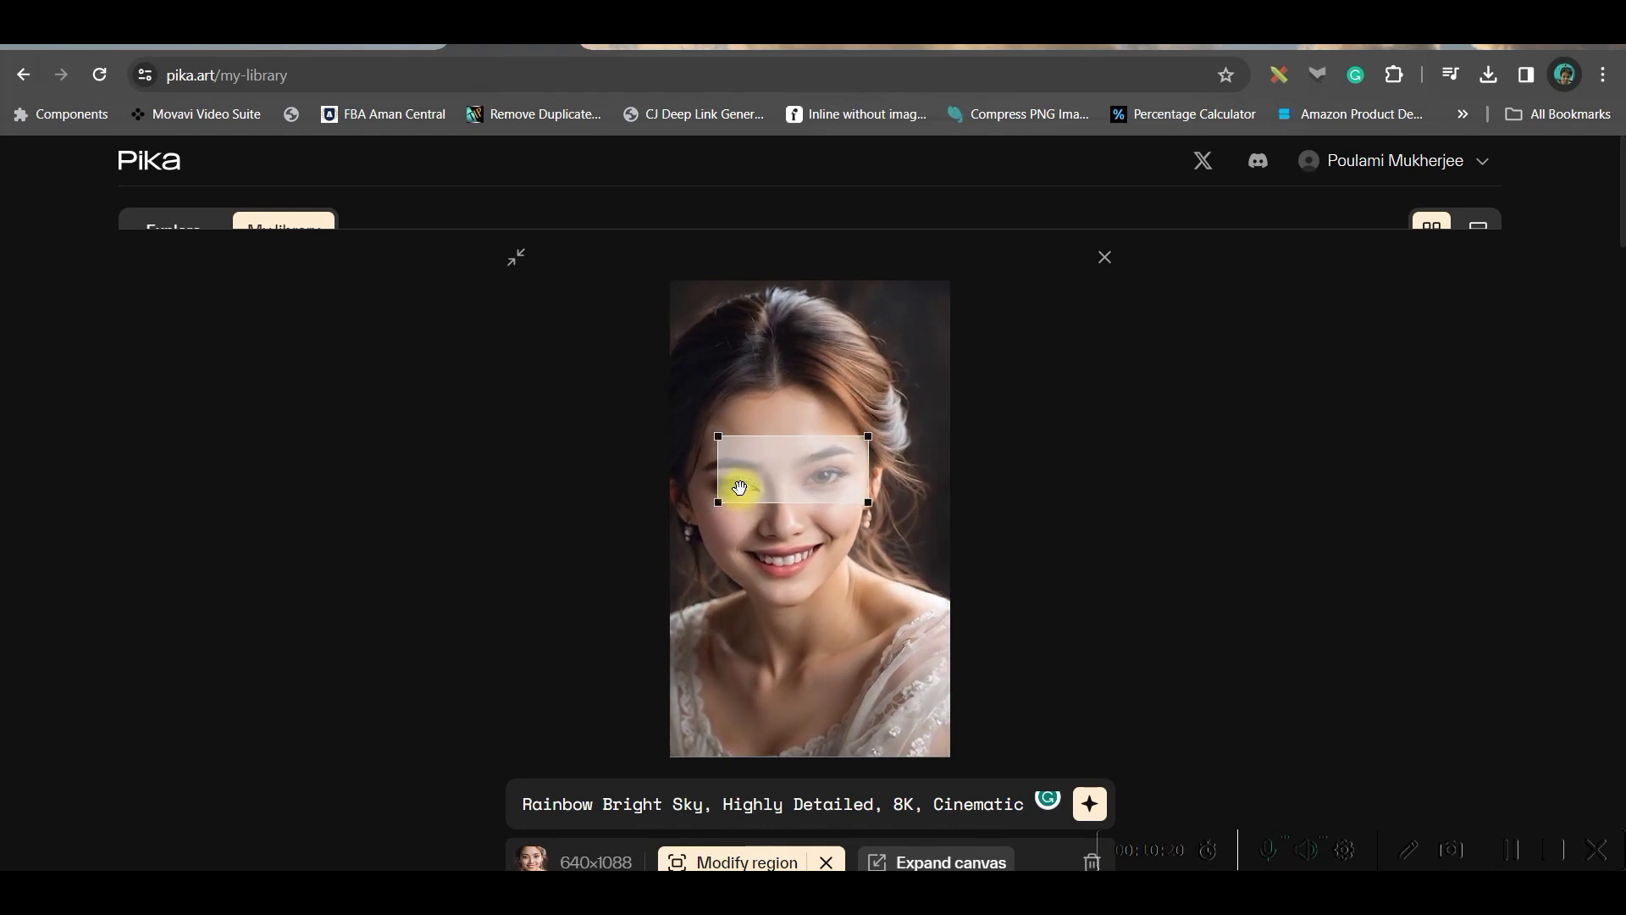
type("Waring Glasses")
left_click(1086, 770)
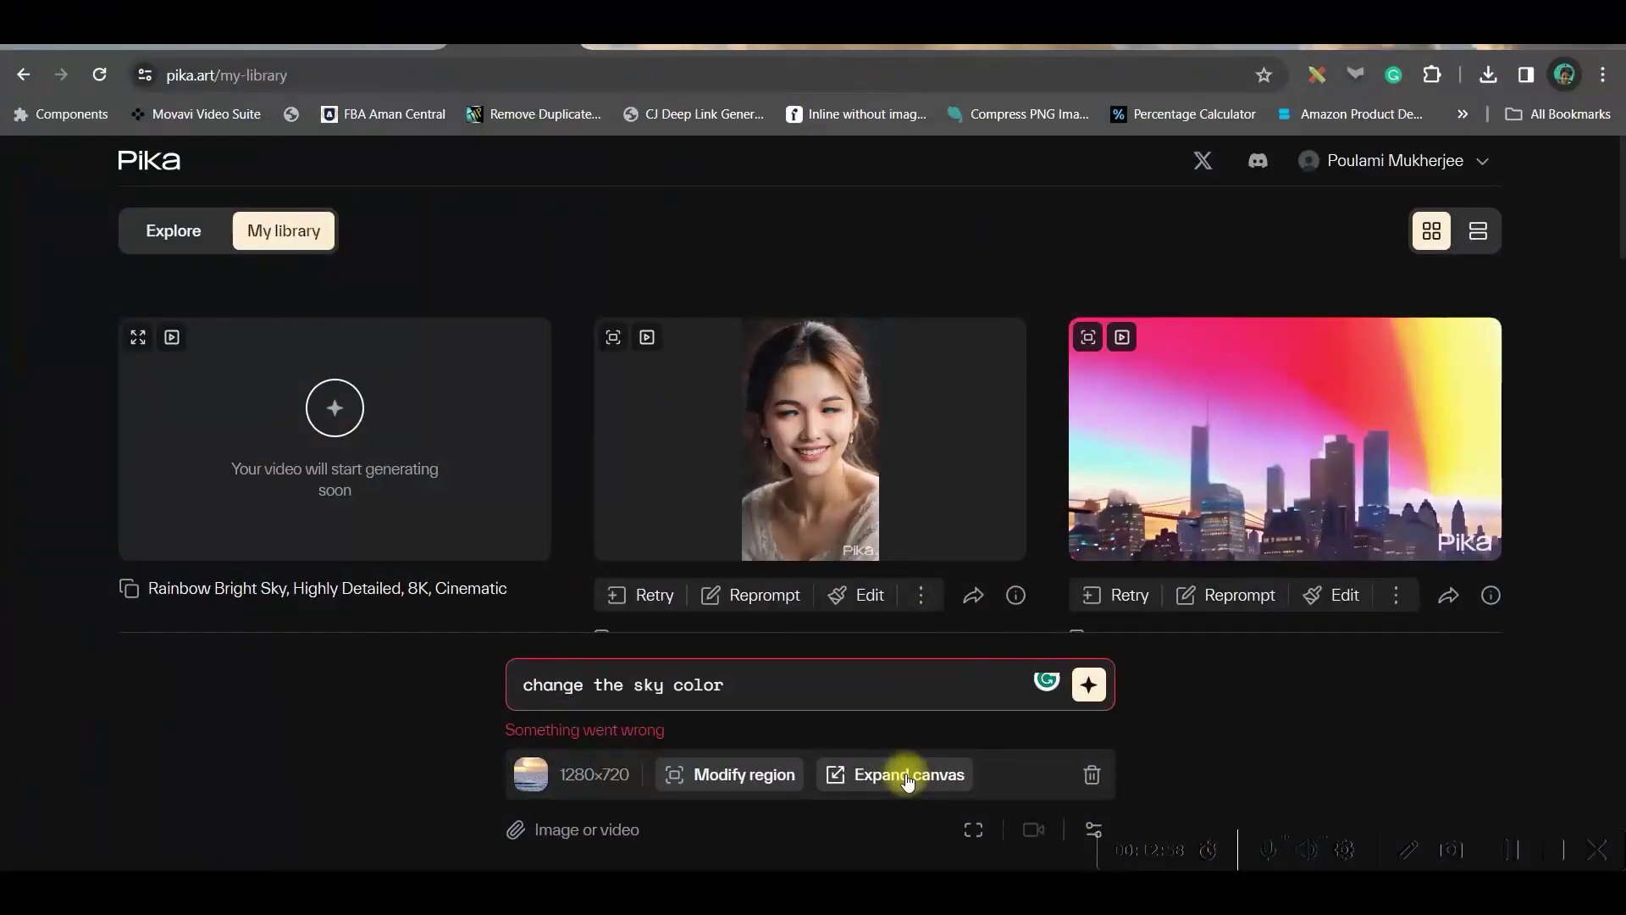
scroll(787, 534, "down", 5)
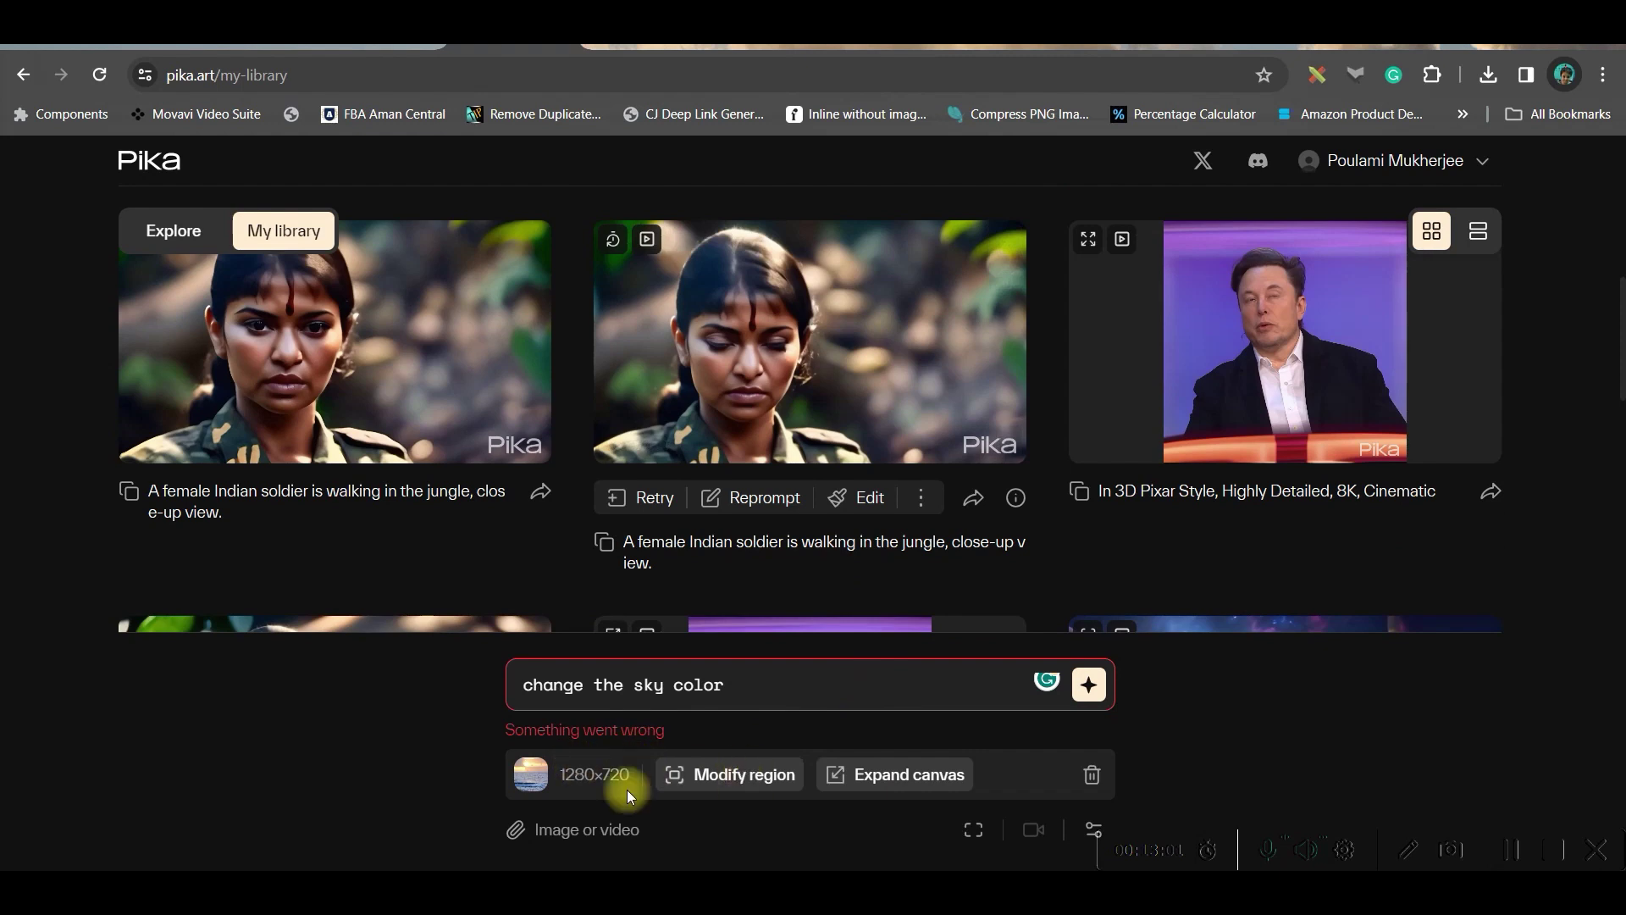
Load the pirate woman clip and turn on 1:1 canvas expansion
left_click(579, 758)
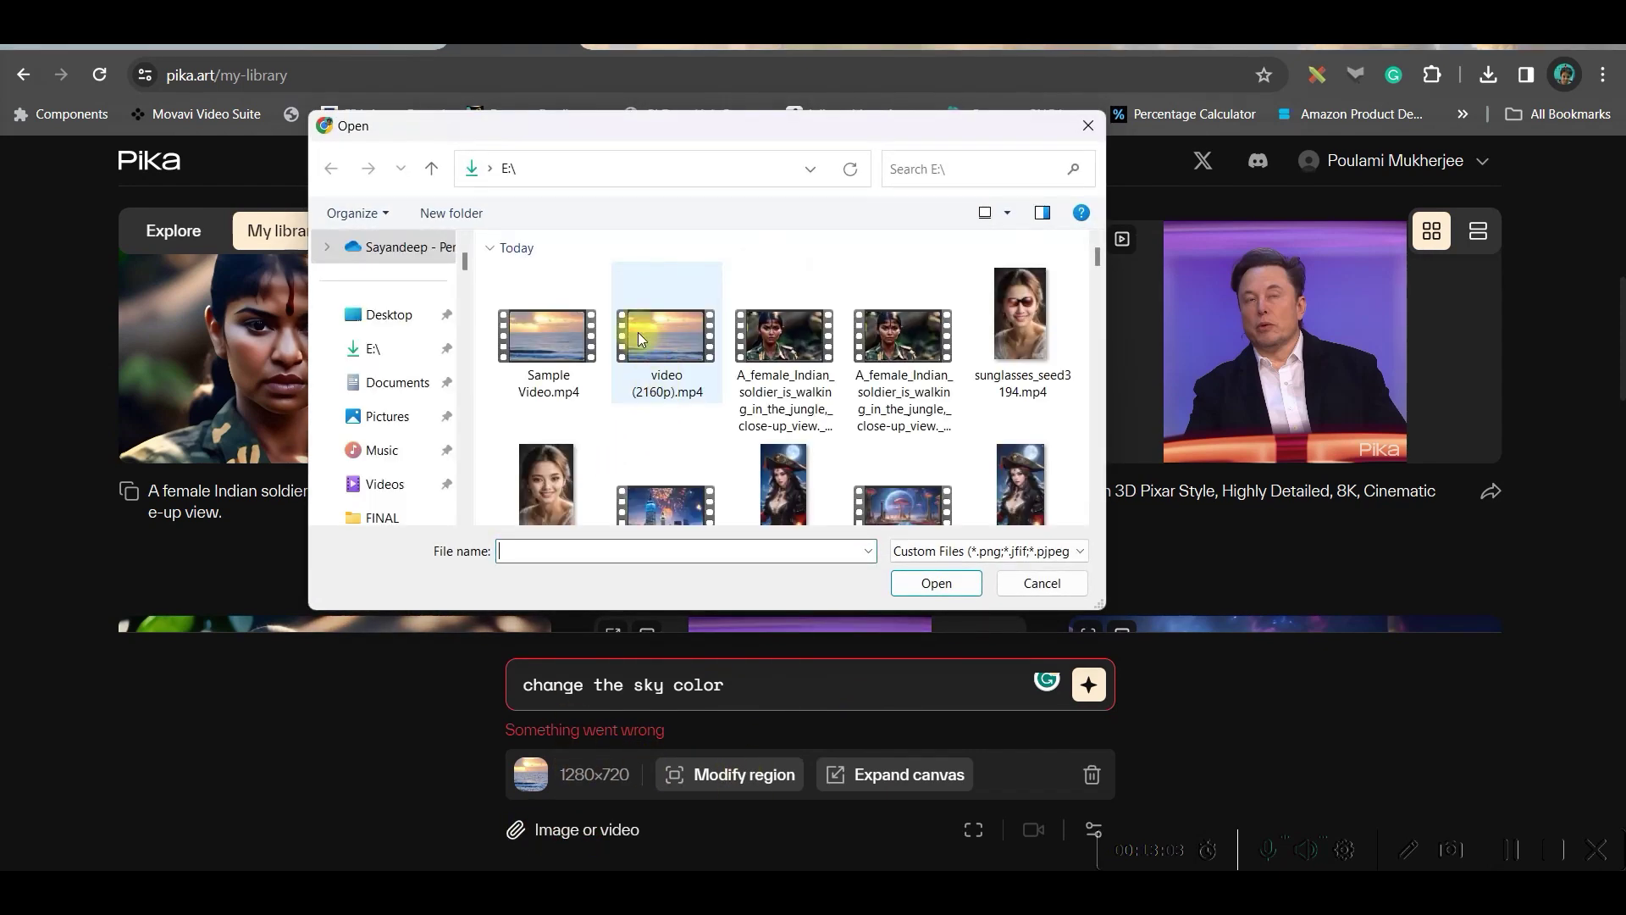
double_click(782, 488)
left_click(925, 773)
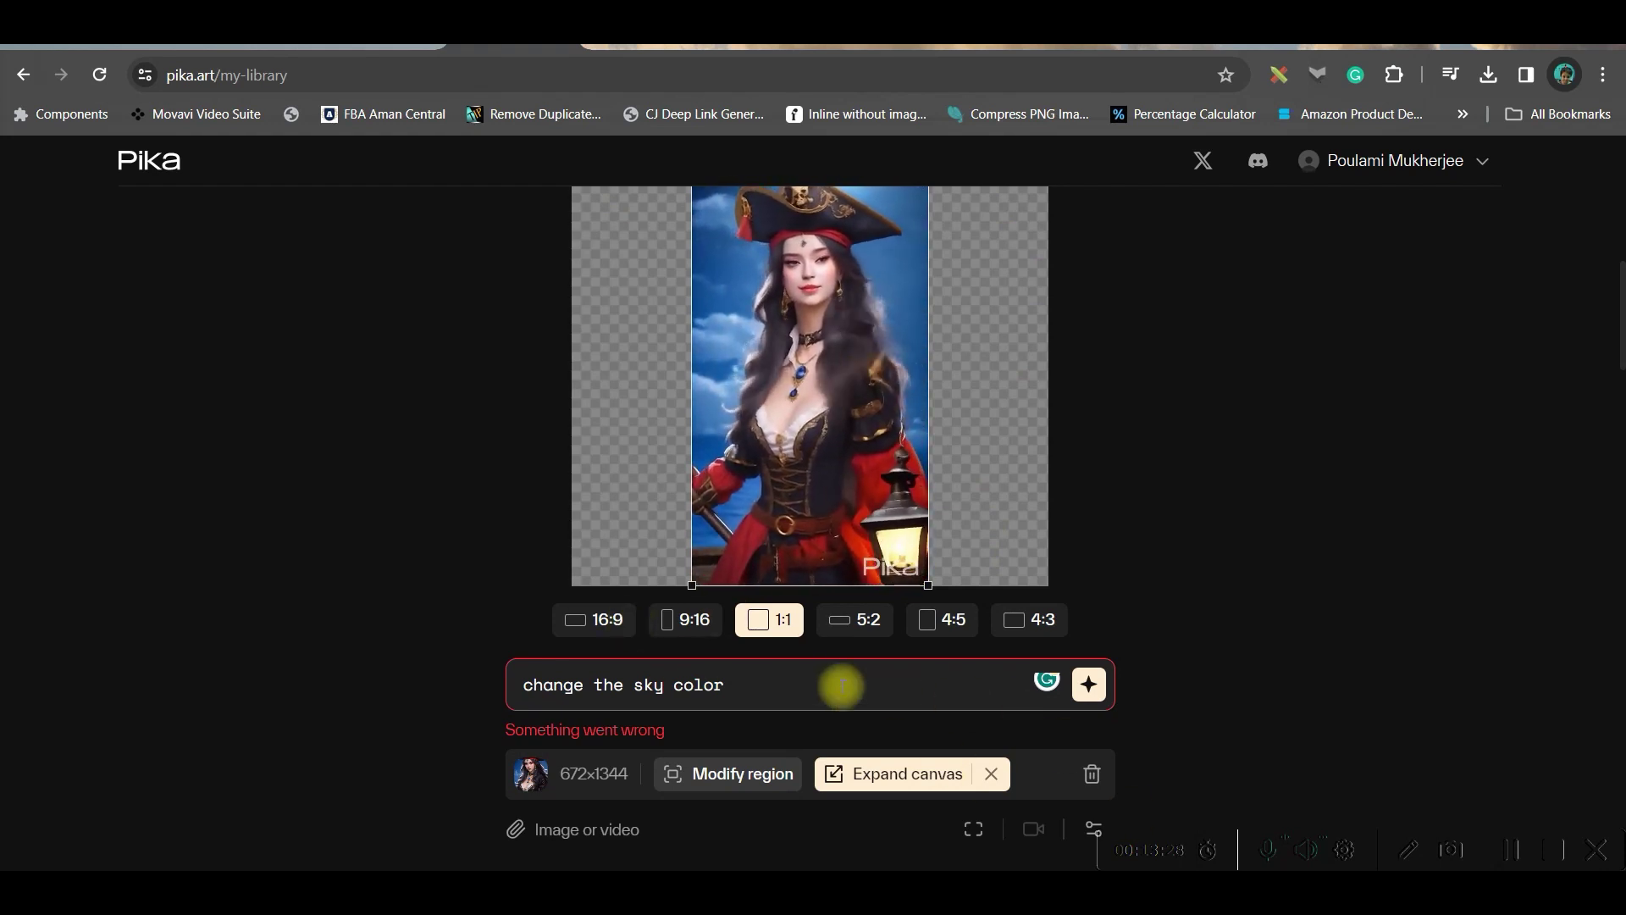
Replace the prompt with the realistic, ultra HD, cinematic text and generate
left_click_drag(843, 683, 271, 690)
key("BackSpace")
left_click(1093, 829)
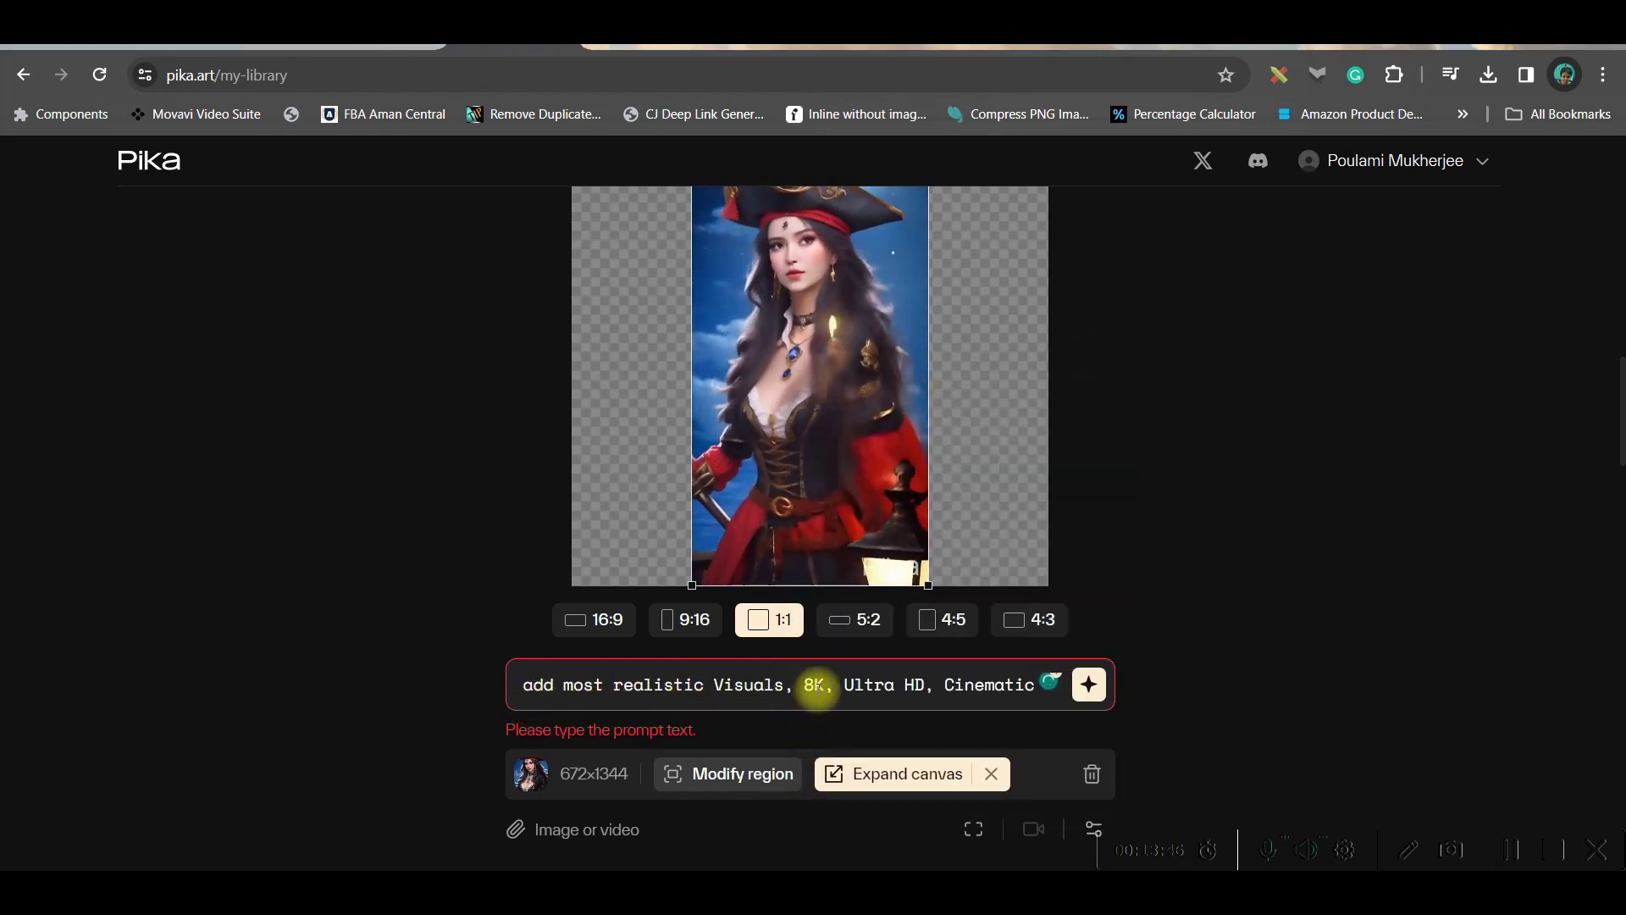
left_click(1088, 685)
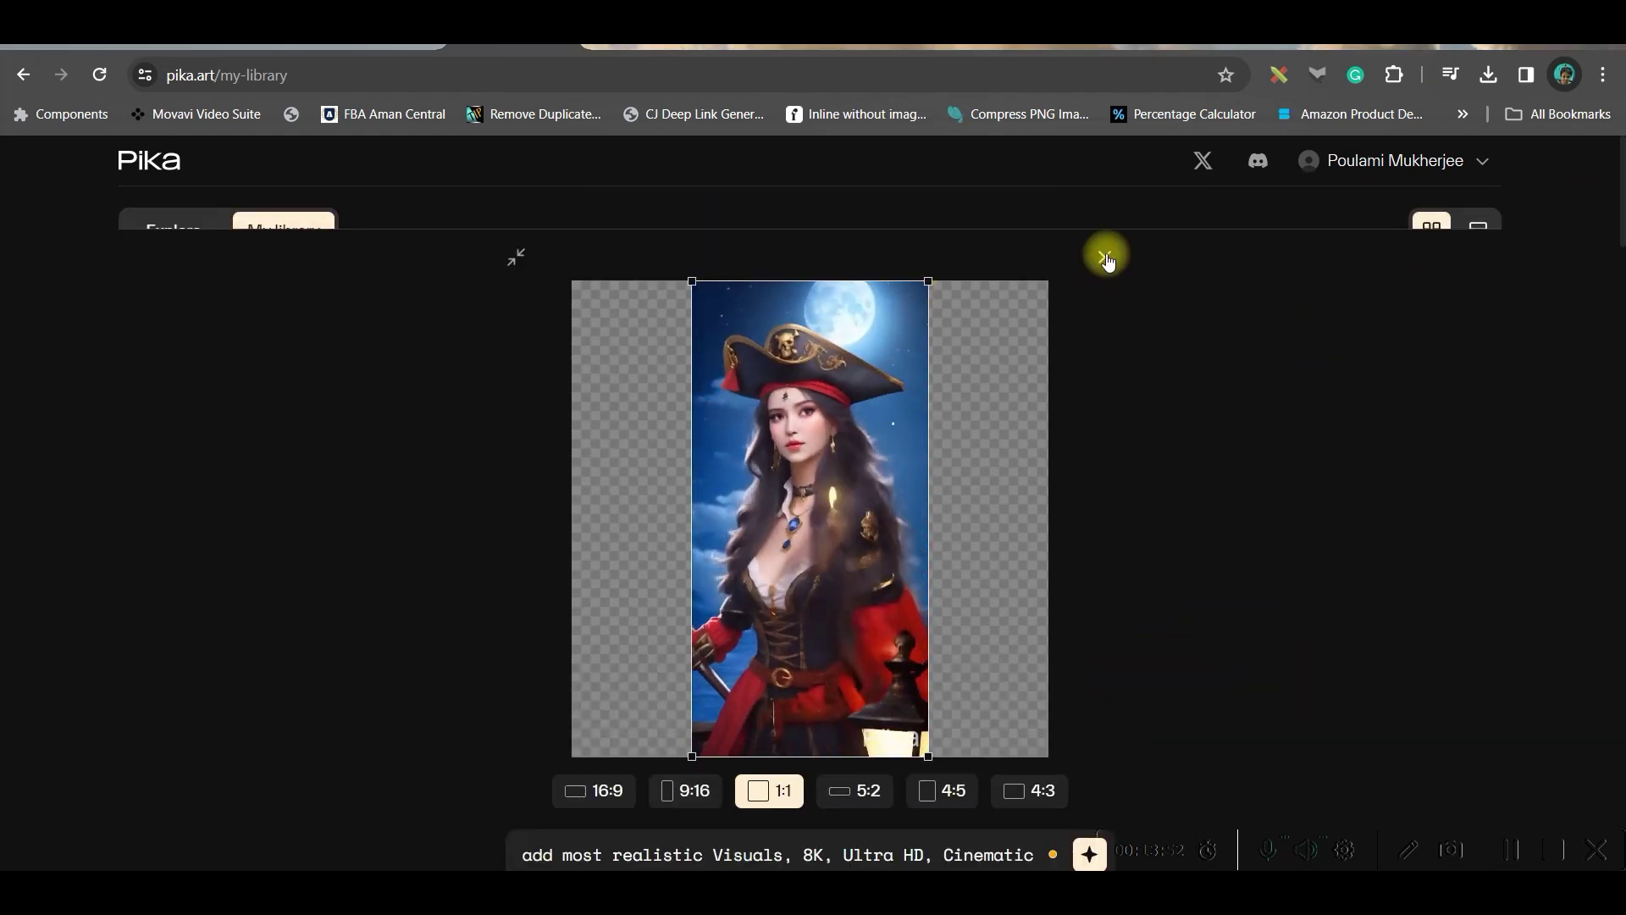
Close the pirate previews and load the 960×960 expanded pirate clip back for editing
left_click(1105, 258)
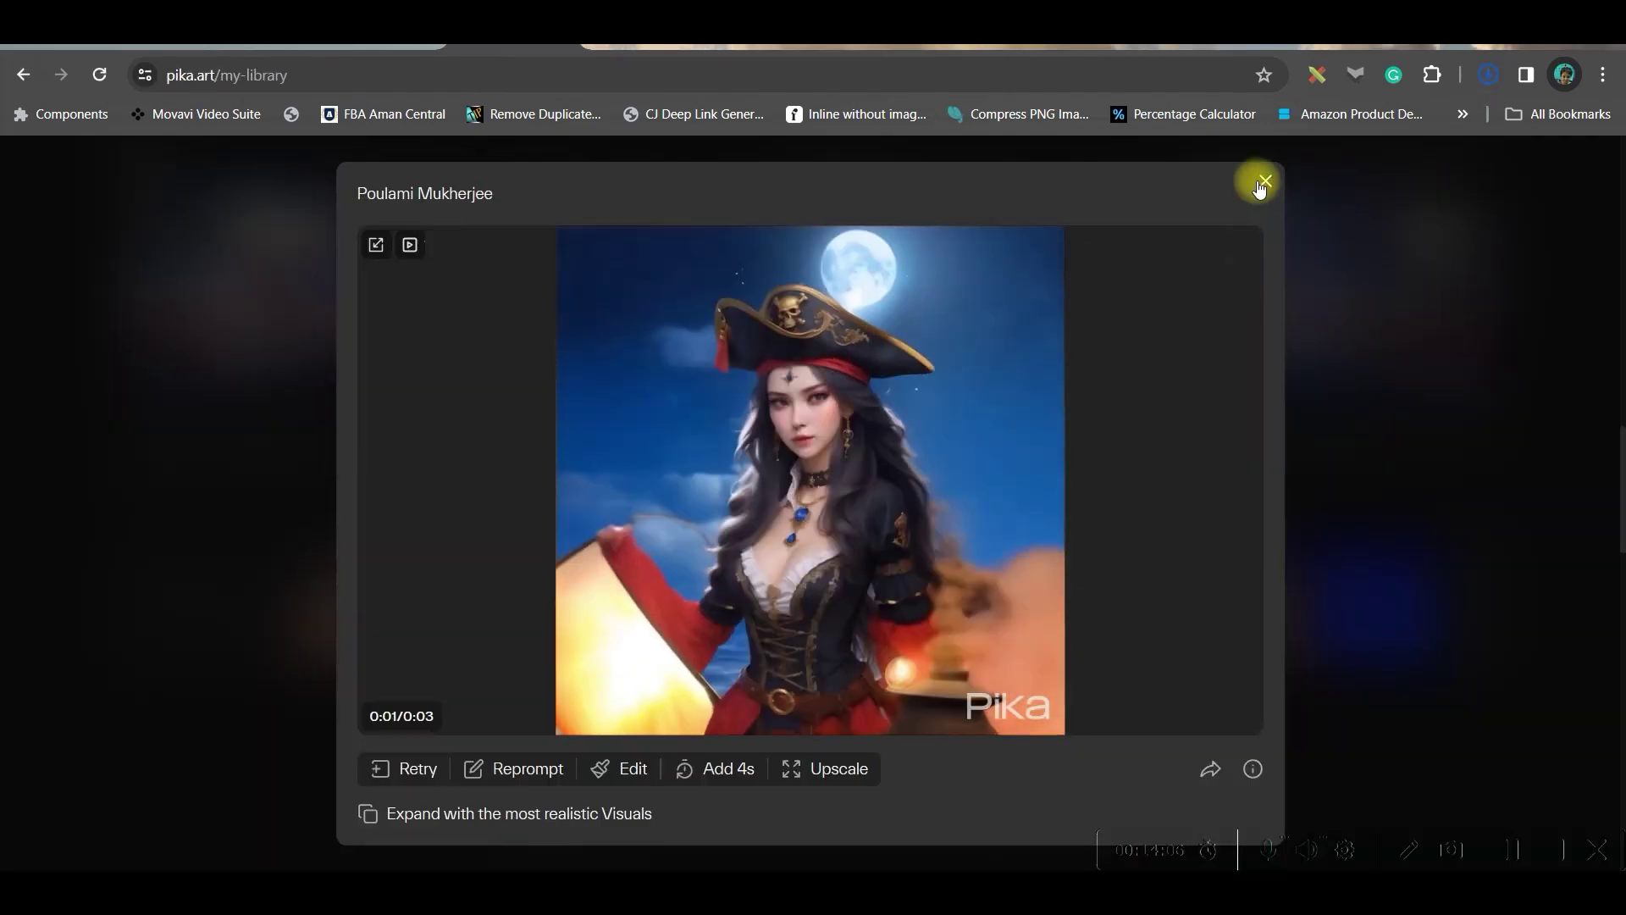
left_click(1260, 179)
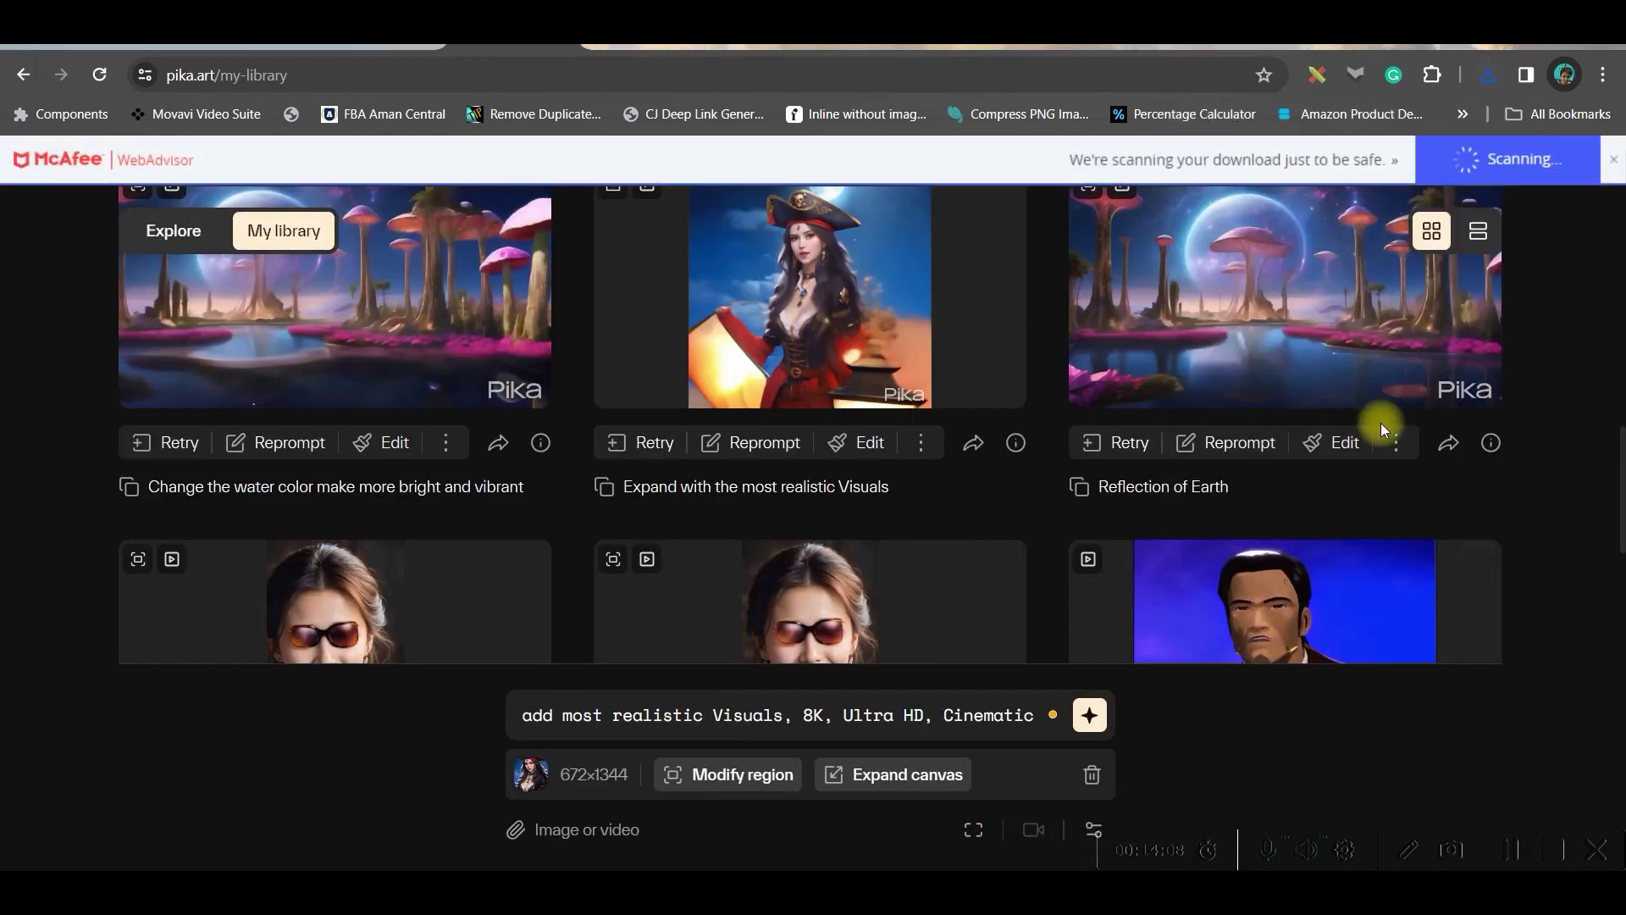
left_click(871, 447)
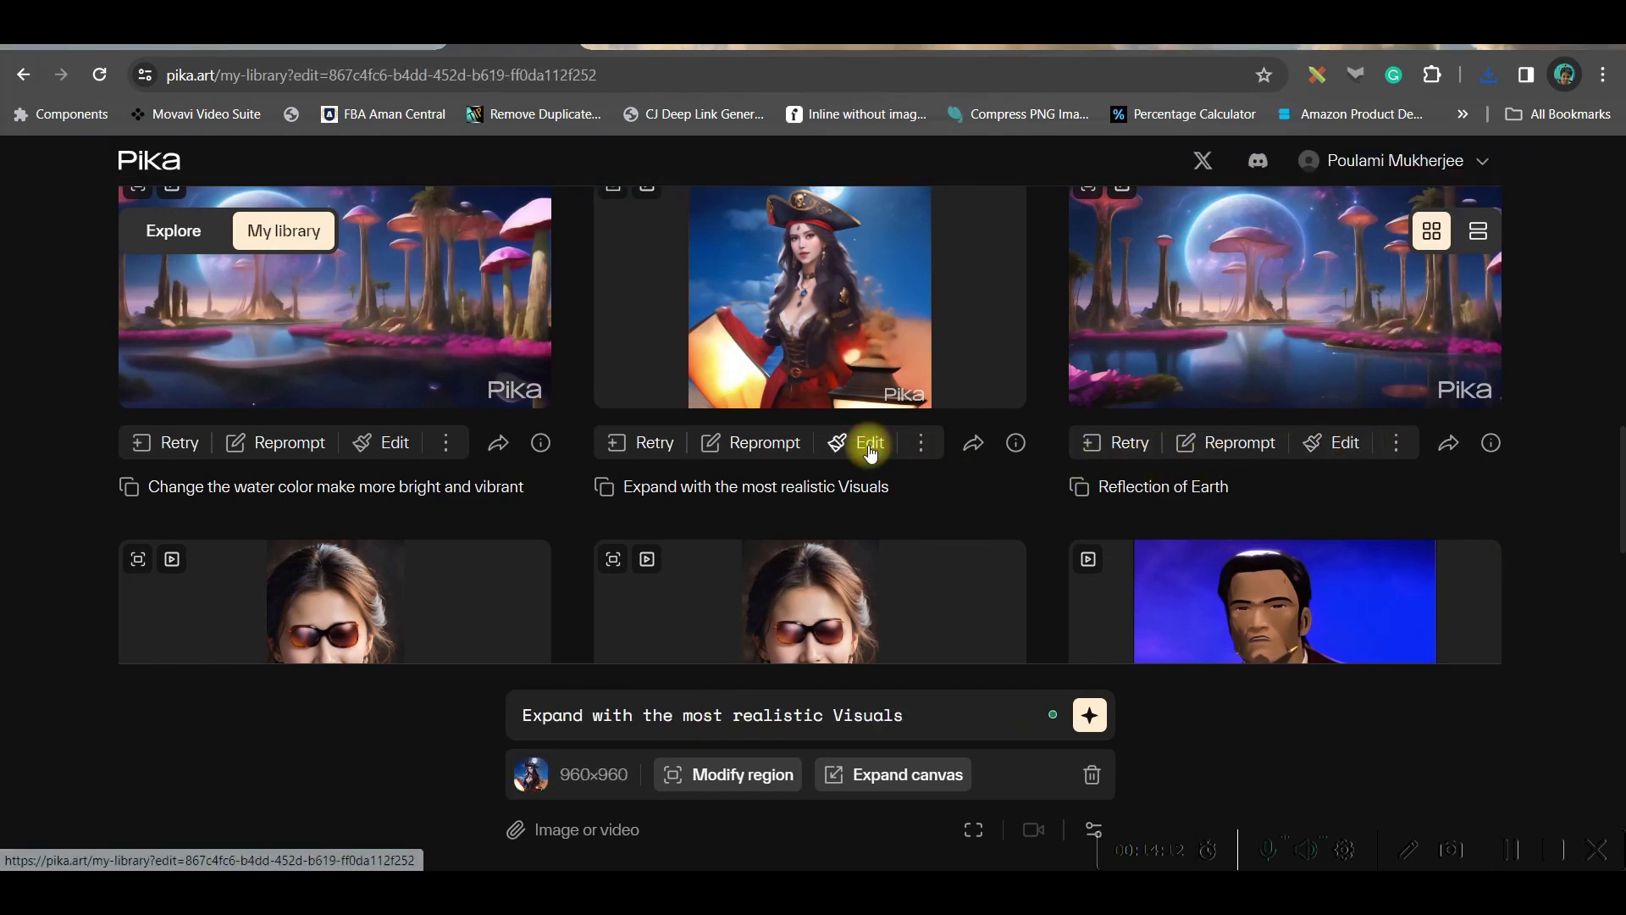